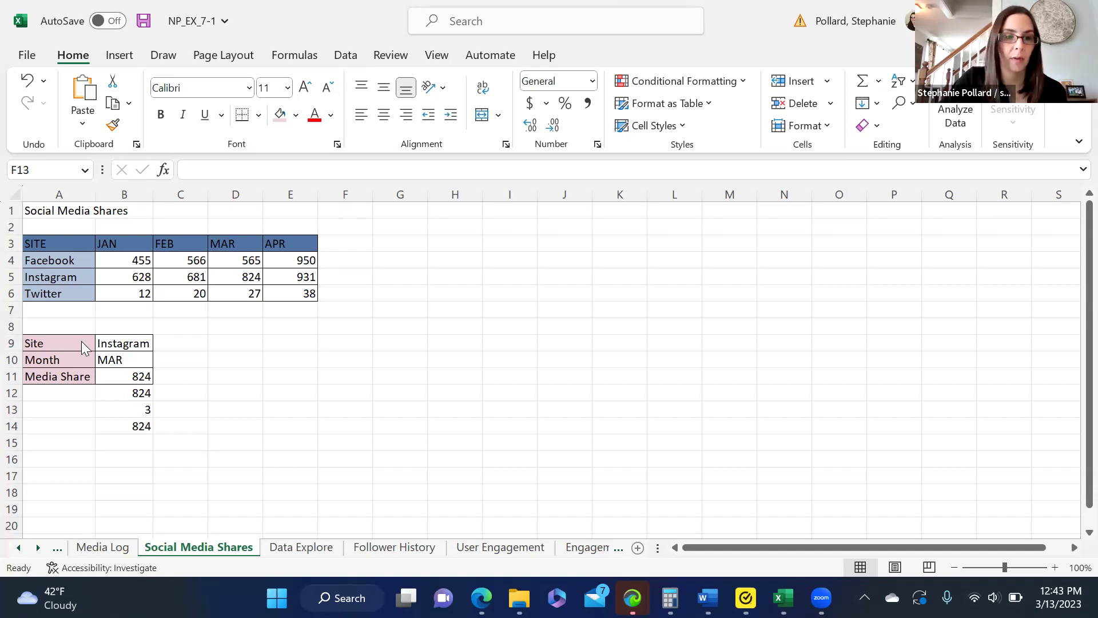
# Step: Highlight the Instagram value for MAR in cell D5 with the lightest gold theme fill color
pyautogui.click(122, 358)
pyautogui.click(127, 344)
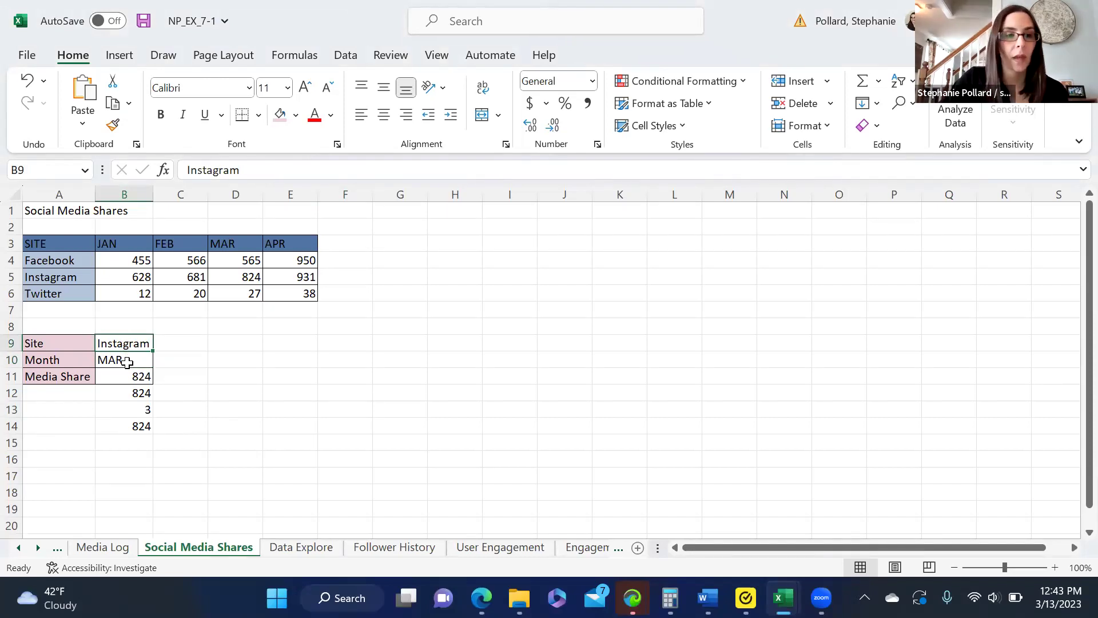
pyautogui.click(128, 362)
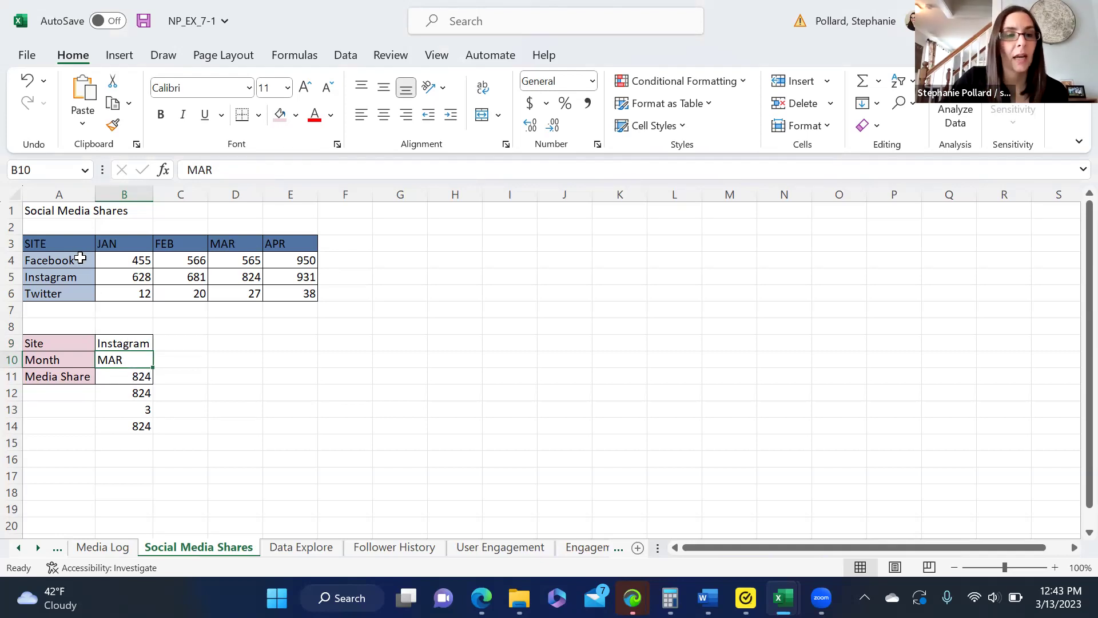
pyautogui.click(237, 276)
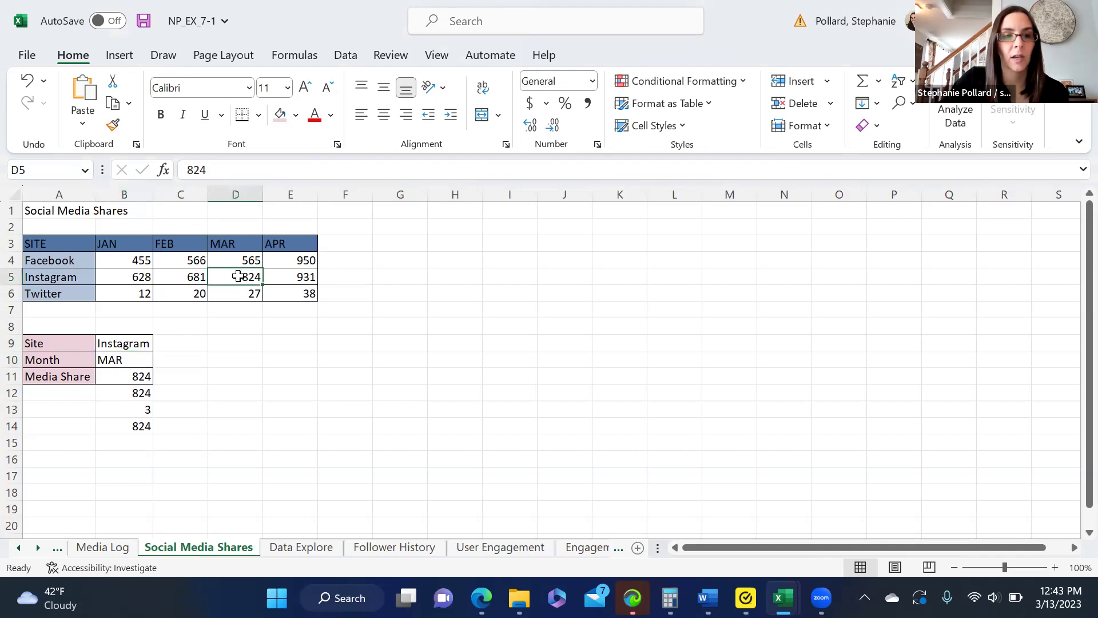
pyautogui.click(296, 115)
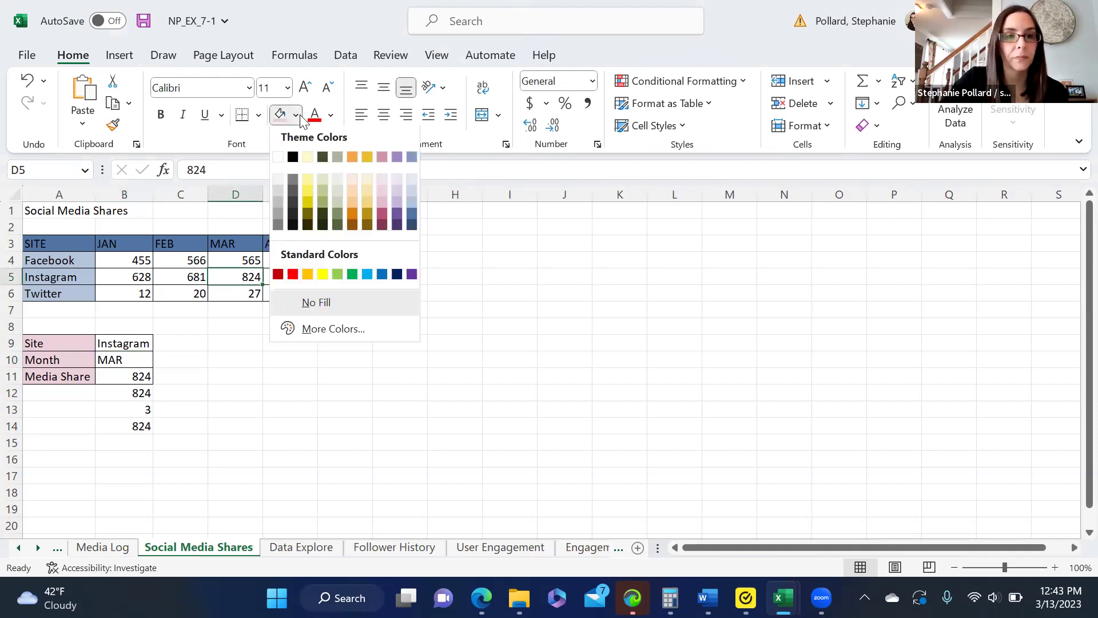
pyautogui.click(366, 183)
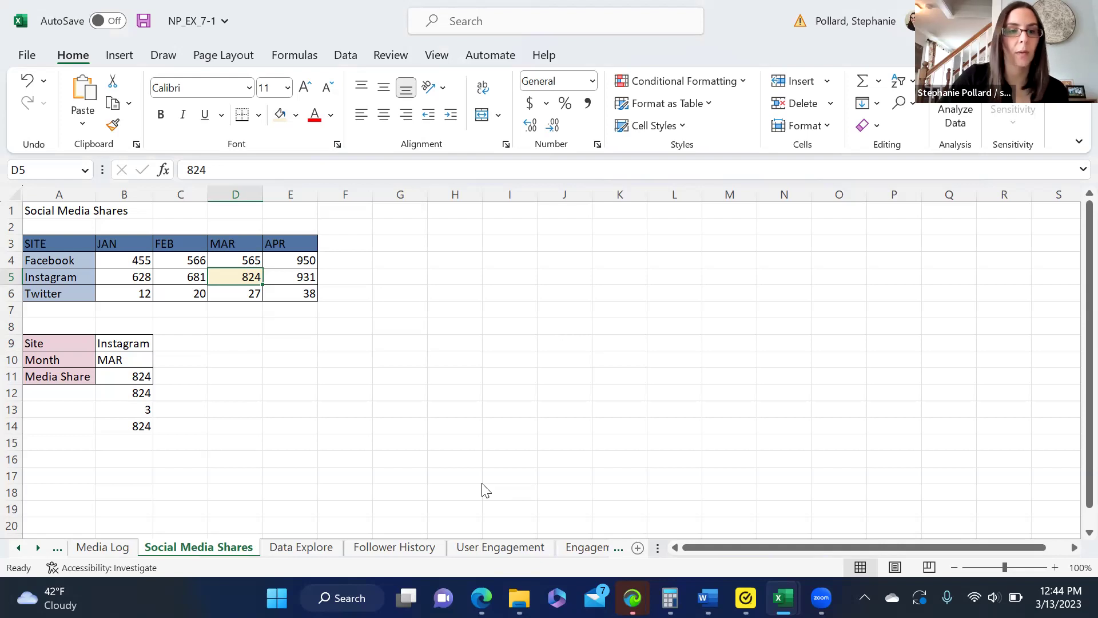
# Step: Begin an XLOOKUP formula in C11 with the month in B10 as lookup value and B3:E3 as lookup array
pyautogui.click(122, 375)
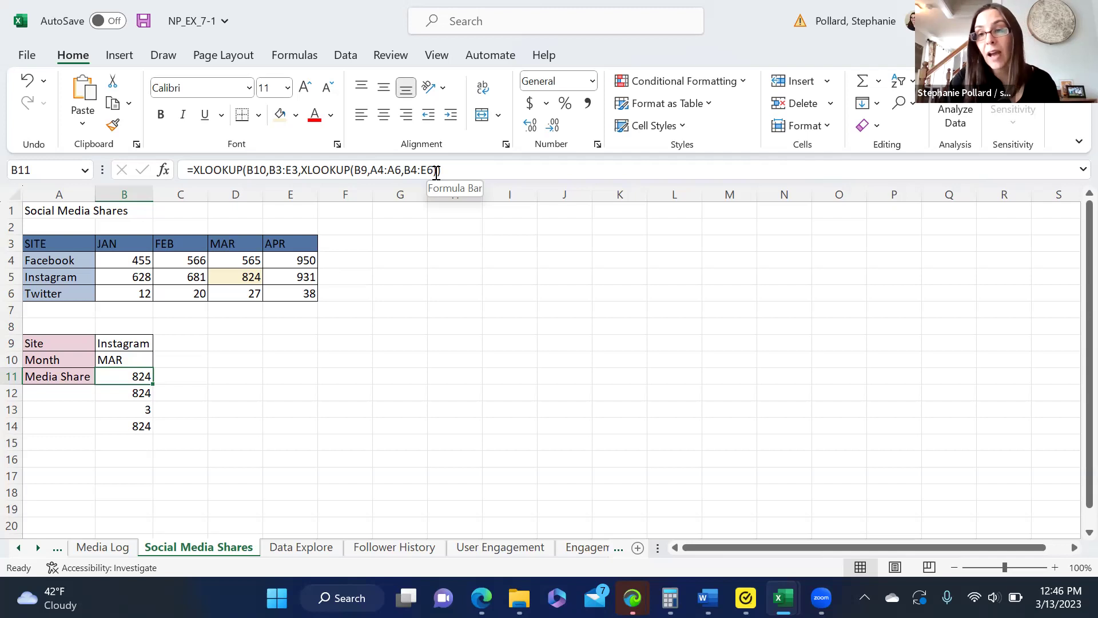
pyautogui.press('Down')
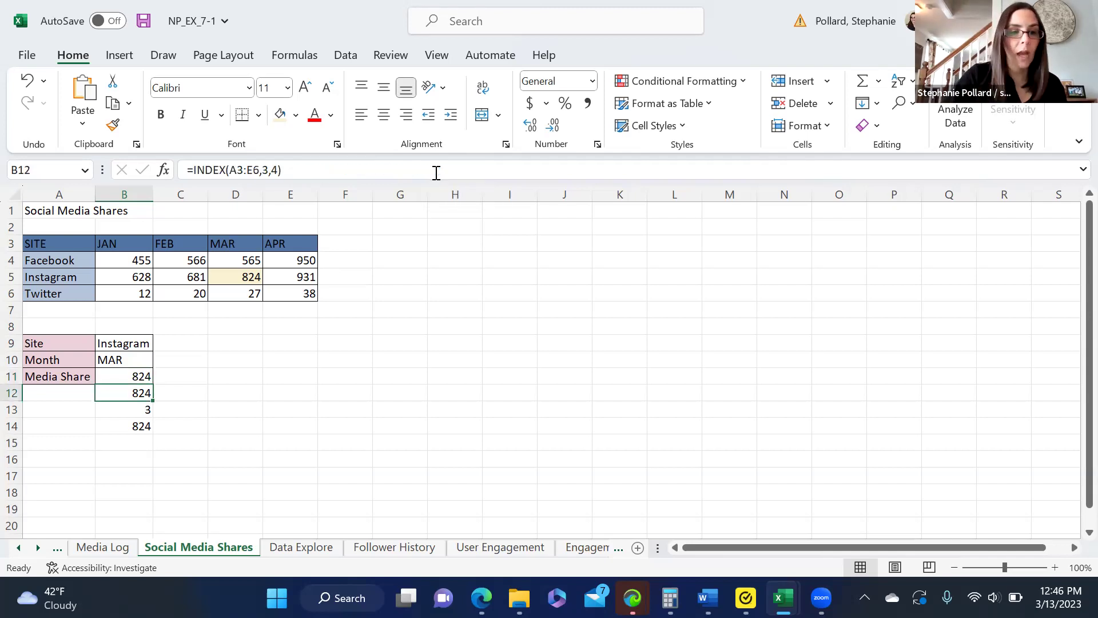
pyautogui.click(142, 378)
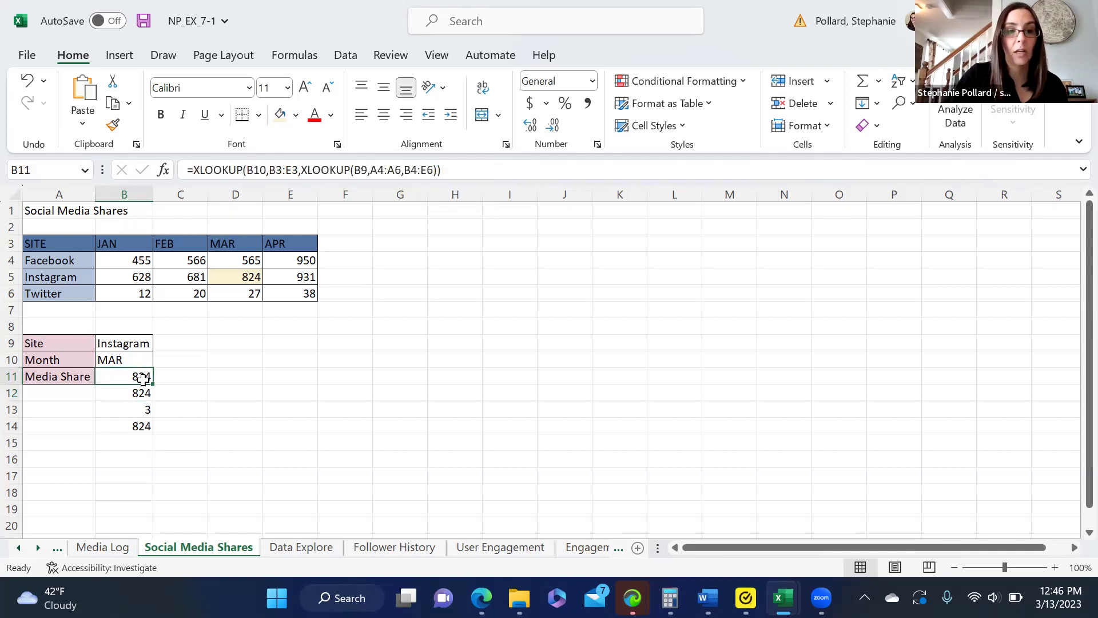
pyautogui.click(192, 376)
pyautogui.write('=')
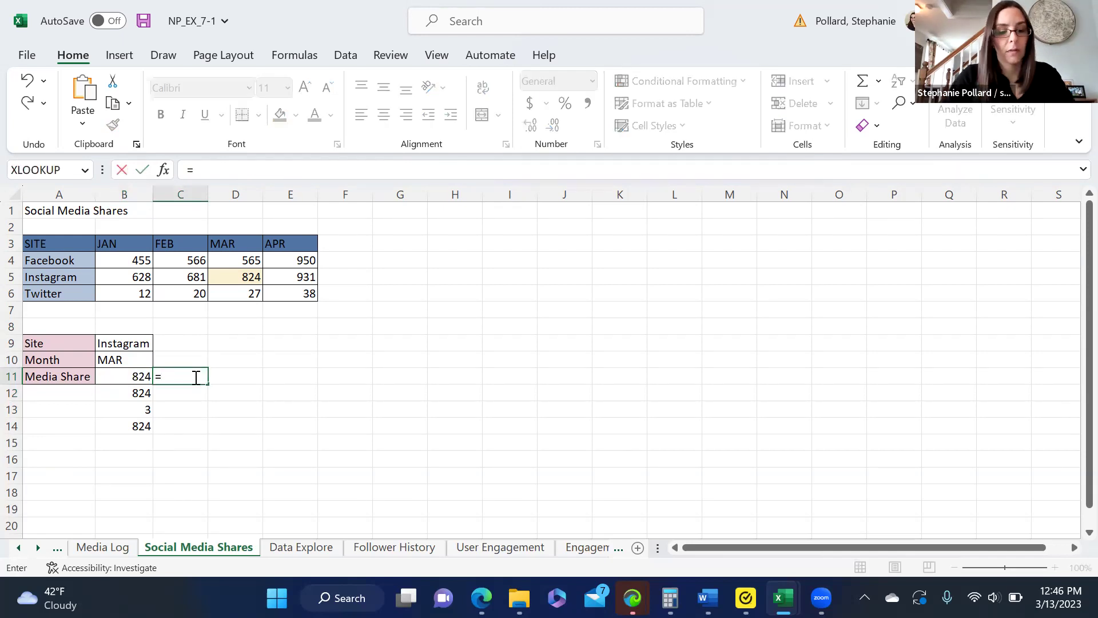
pyautogui.write('xl')
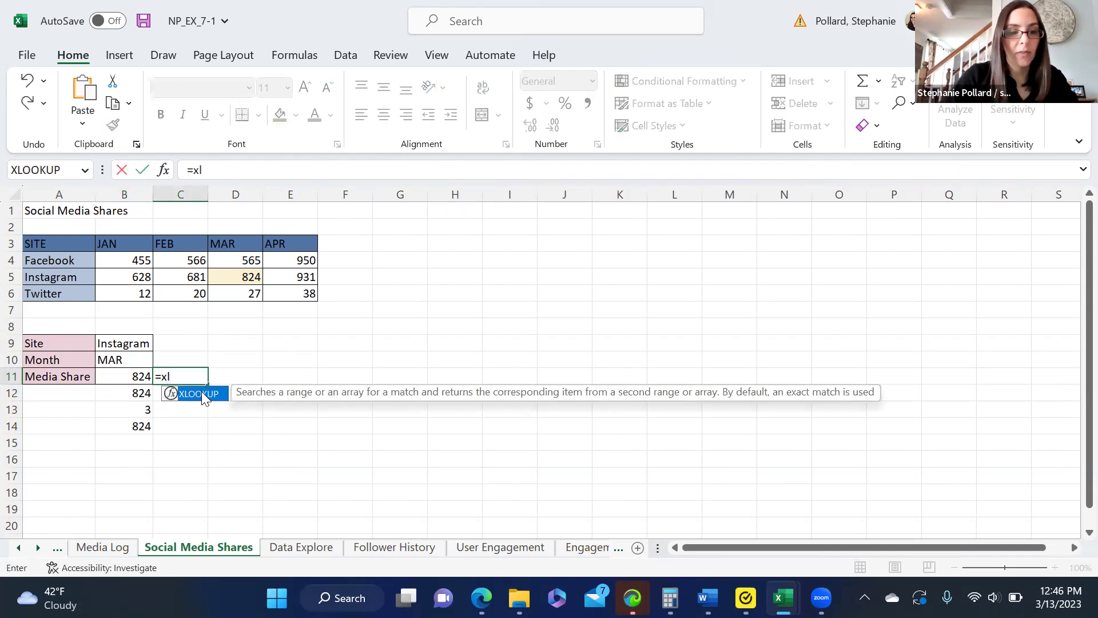
pyautogui.doubleClick(201, 394)
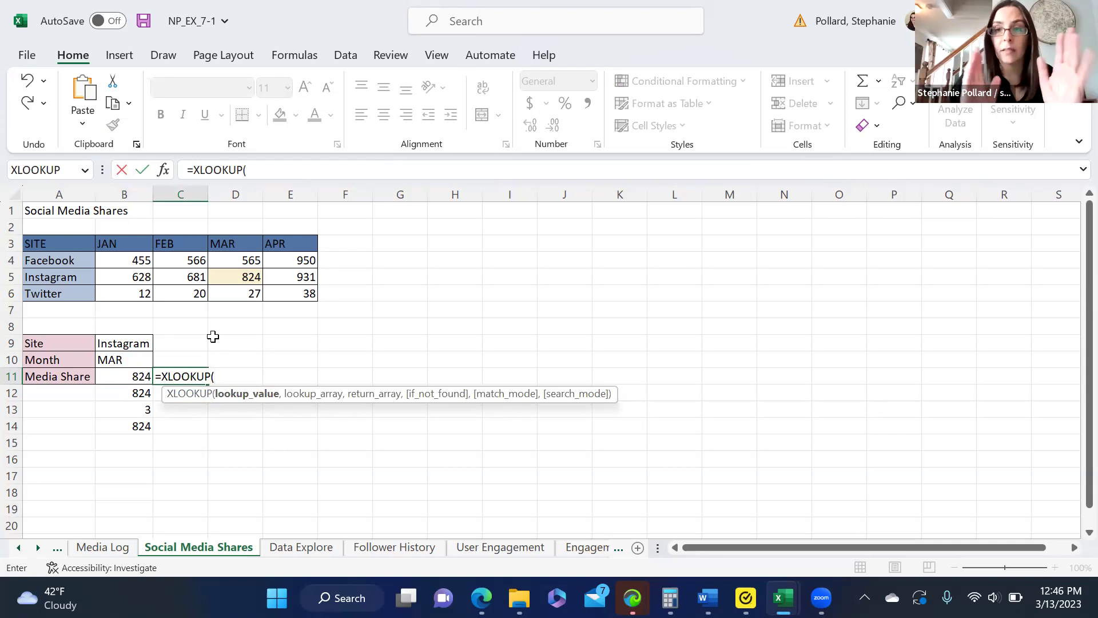
pyautogui.click(115, 360)
pyautogui.write(',')
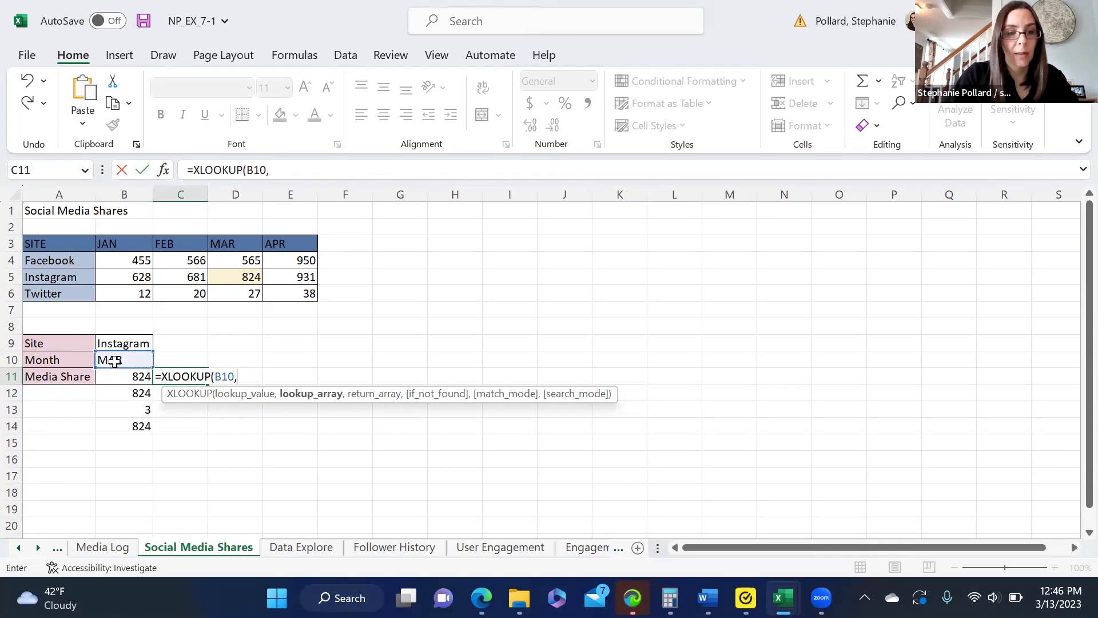
pyautogui.click(129, 244)
pyautogui.moveTo(129, 244); pyautogui.dragTo(286, 245)
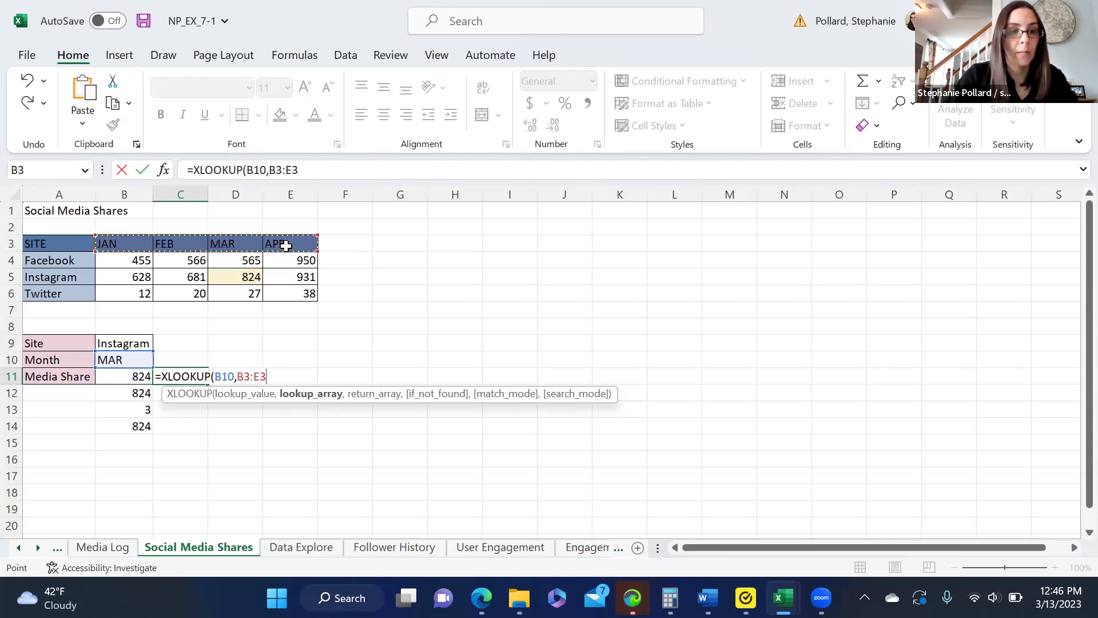
pyautogui.write(',')
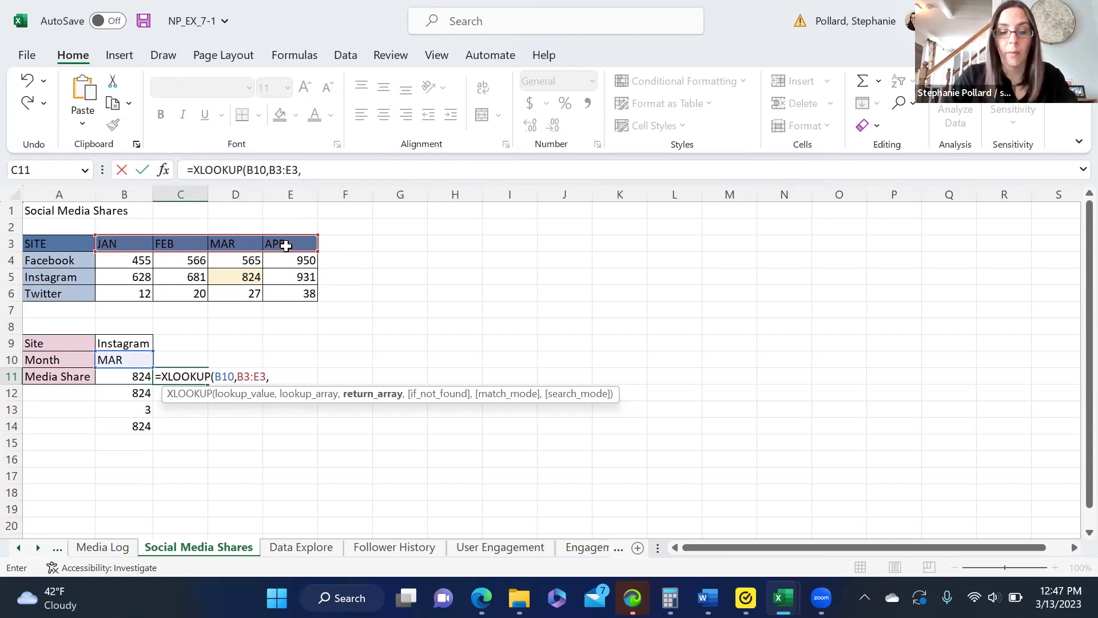
# Step: Complete the C11 formula with a nested XLOOKUP as return array, looking up B9 in A4:A6 and returning B4:E6
pyautogui.write('xl')
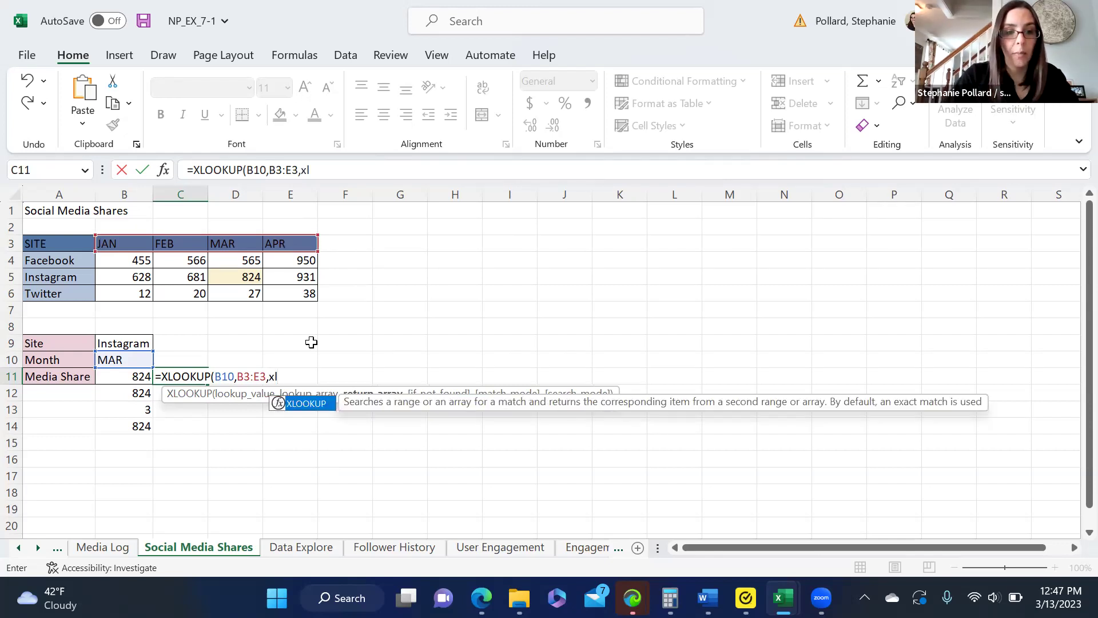
pyautogui.doubleClick(299, 403)
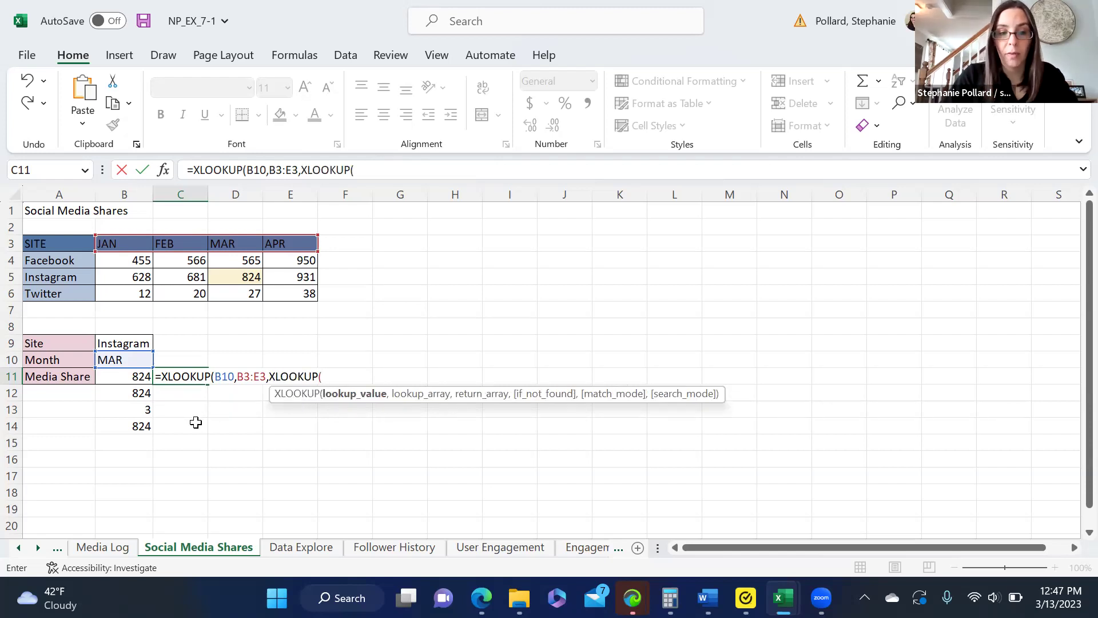
pyautogui.click(119, 343)
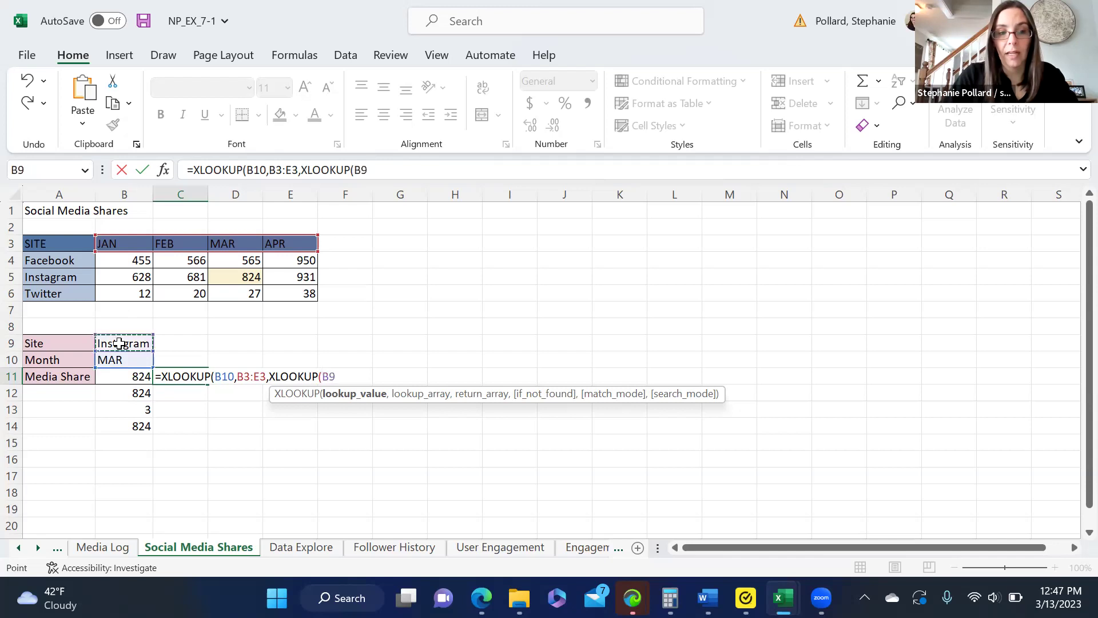
pyautogui.write(',')
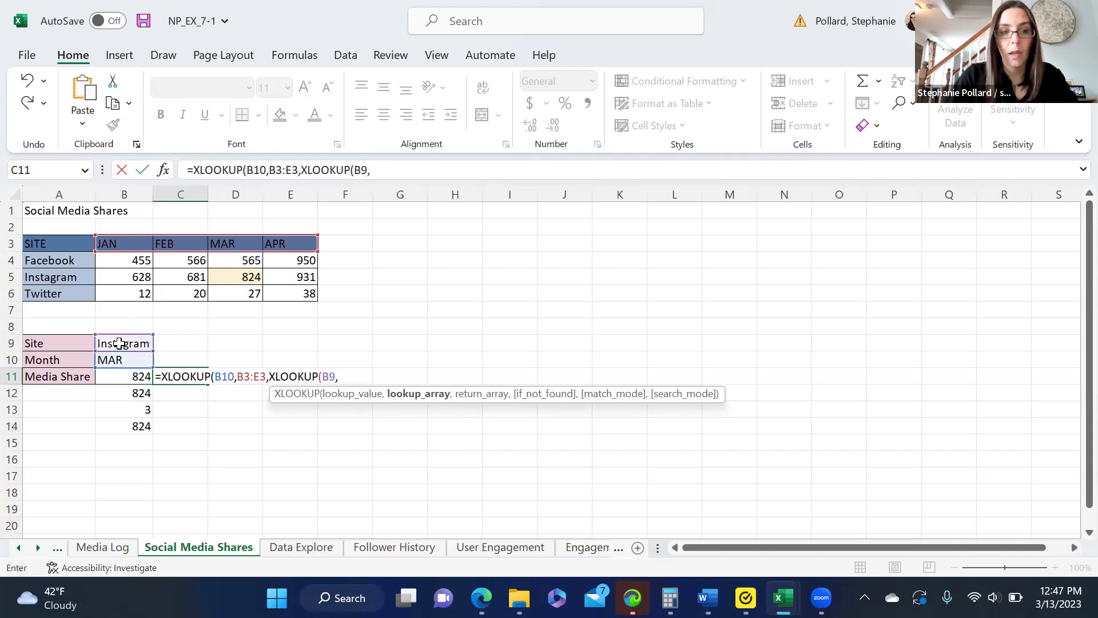
pyautogui.moveTo(66, 260); pyautogui.dragTo(67, 295)
pyautogui.write(',')
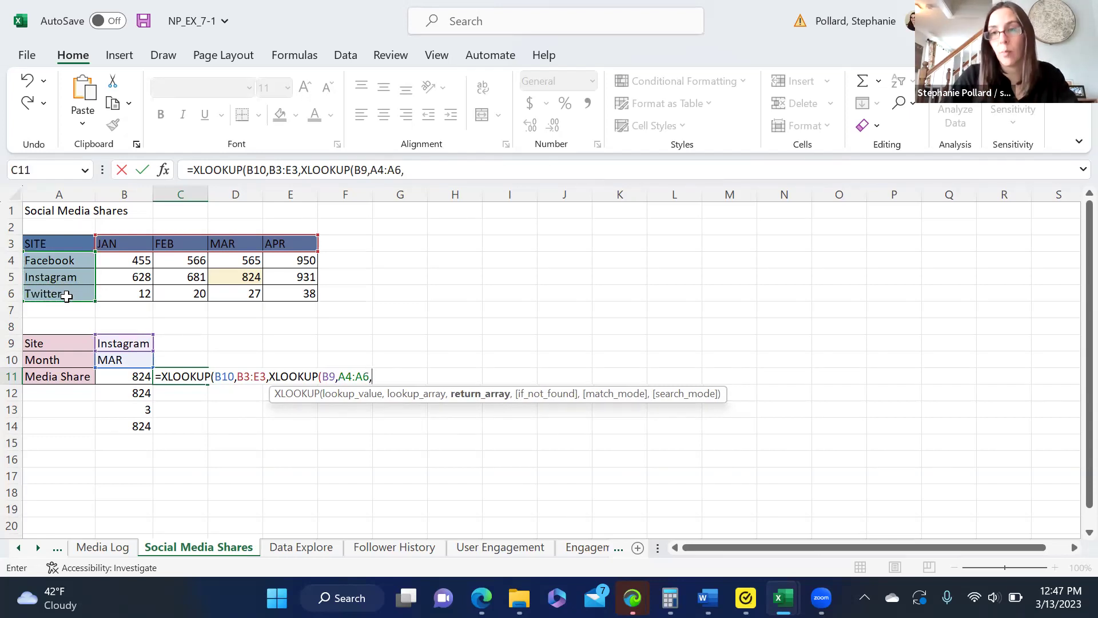
pyautogui.click(133, 262)
pyautogui.moveTo(205, 267); pyautogui.dragTo(282, 302)
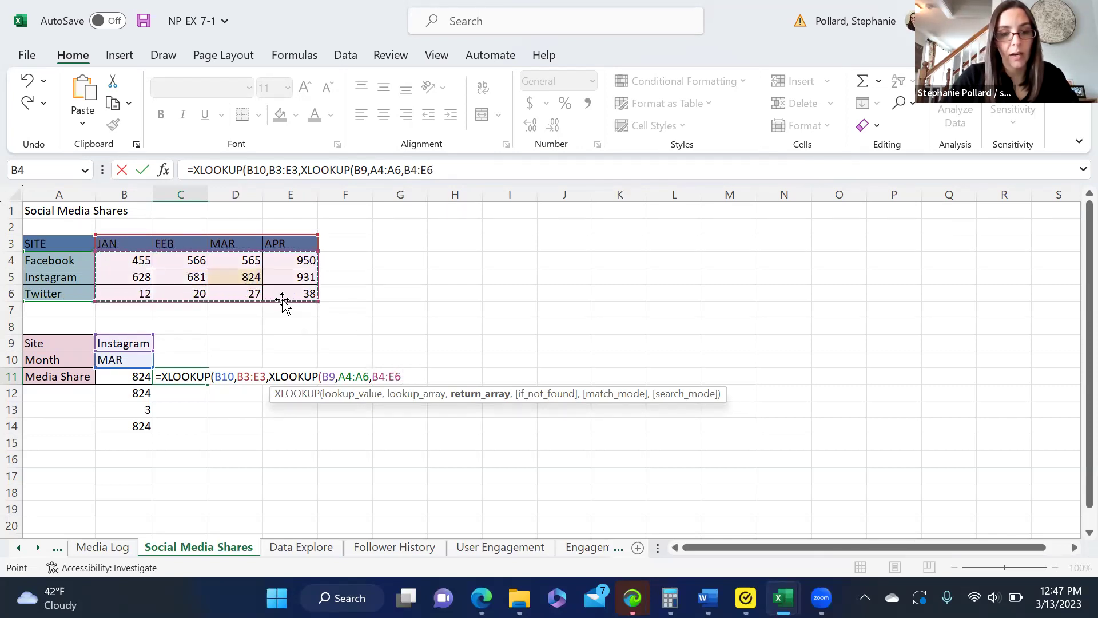
pyautogui.write(')')
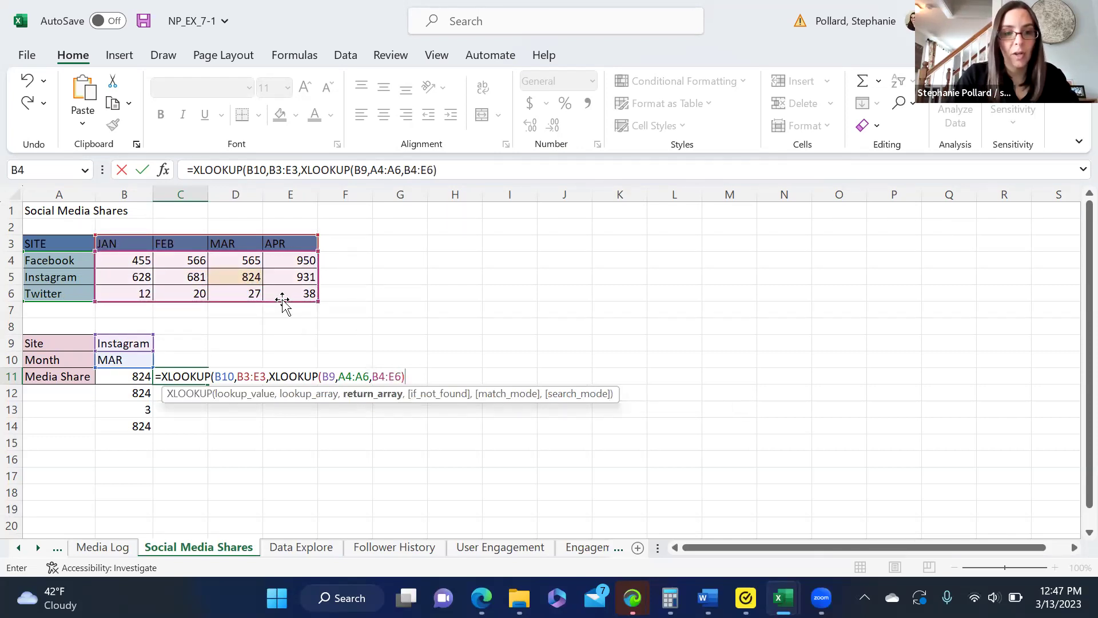
pyautogui.write(')')
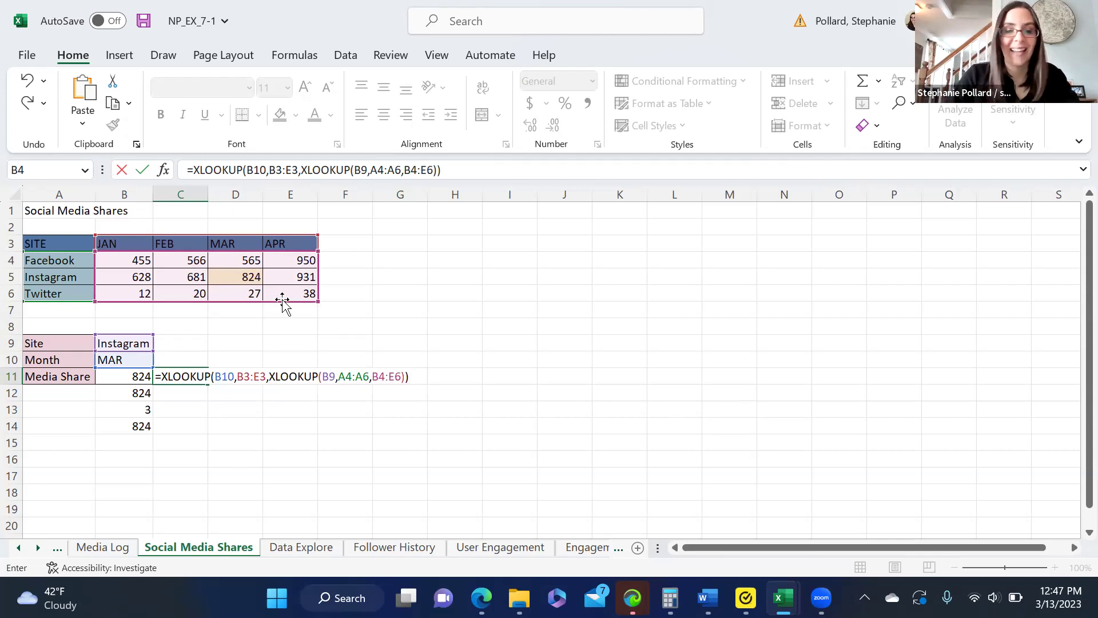
pyautogui.press('Return')
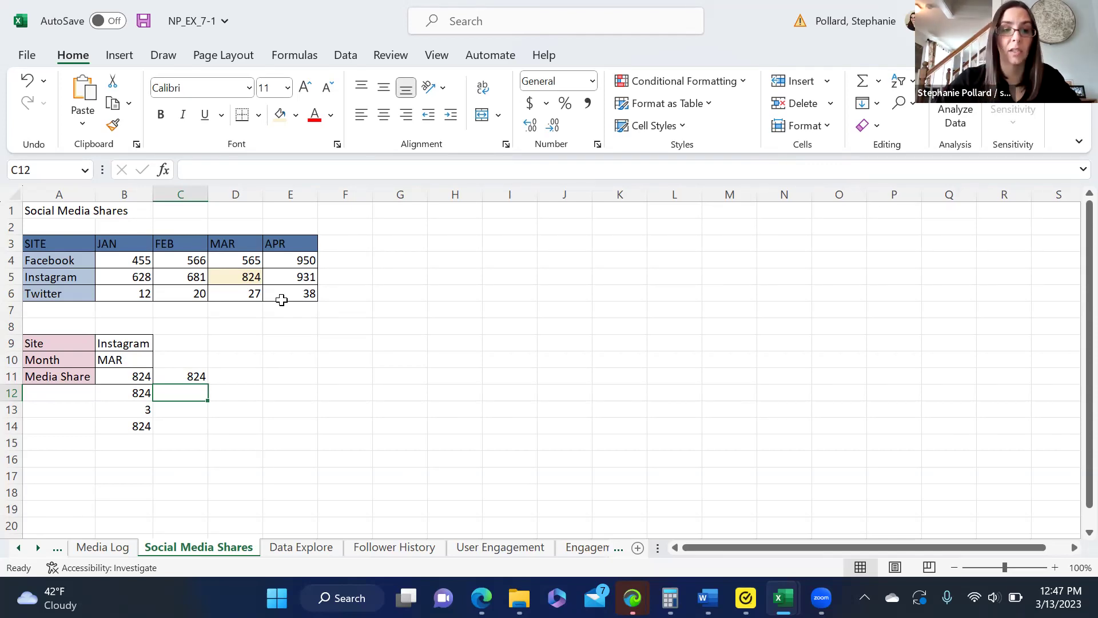
# Step: Enter =INDEX(A3:E6,3,4) in C12 to return the value from row 3, column 4 of the shares table
pyautogui.click(133, 392)
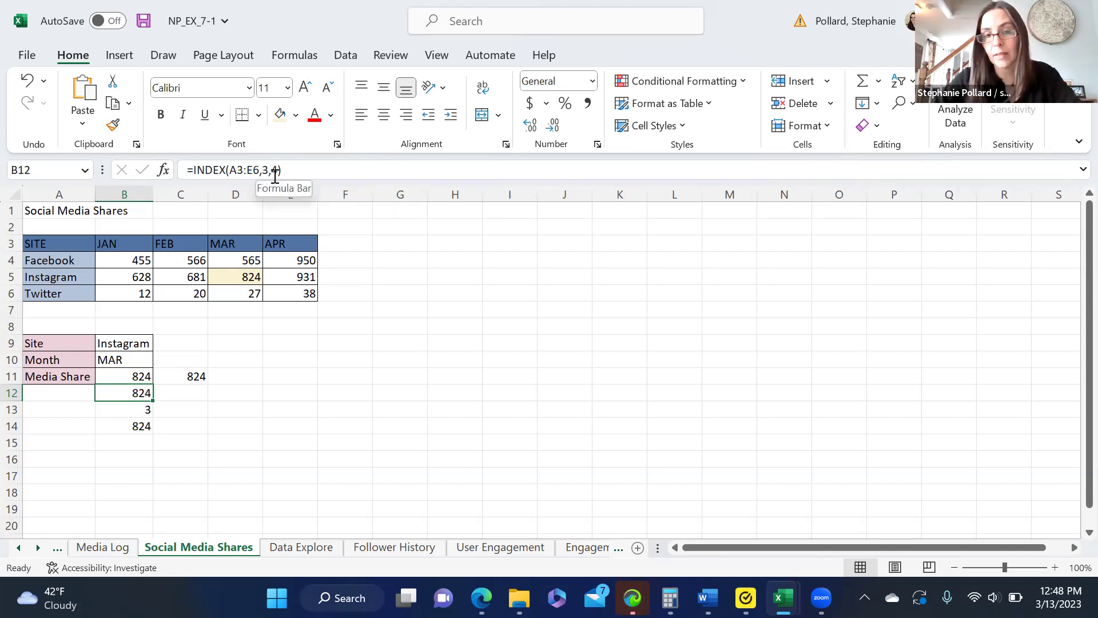
pyautogui.click(191, 393)
pyautogui.doubleClick(193, 396)
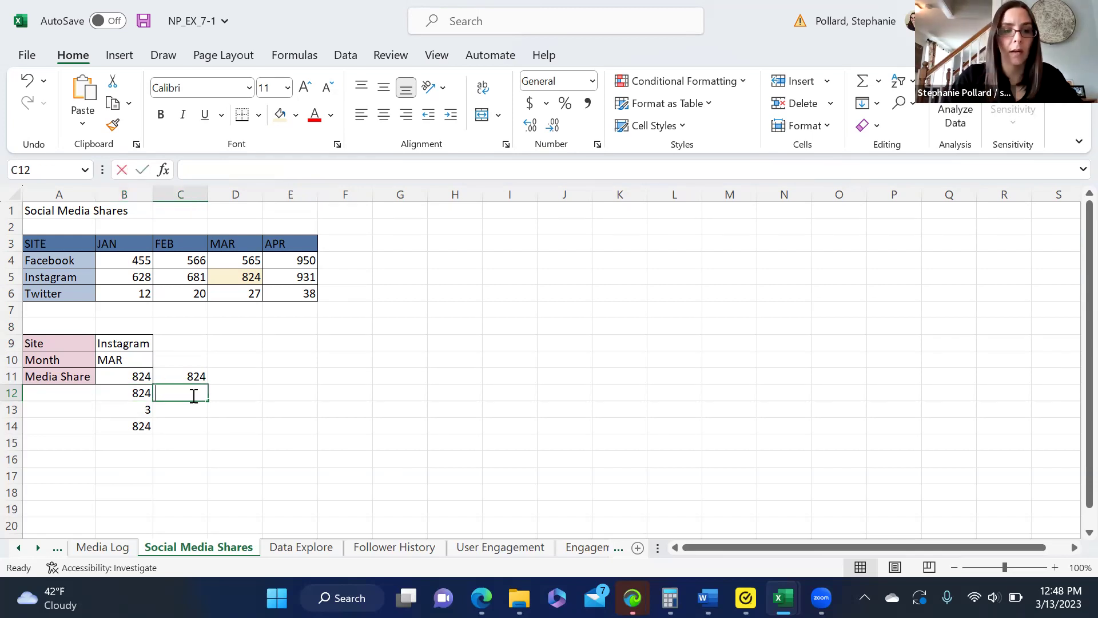
pyautogui.write('=ind')
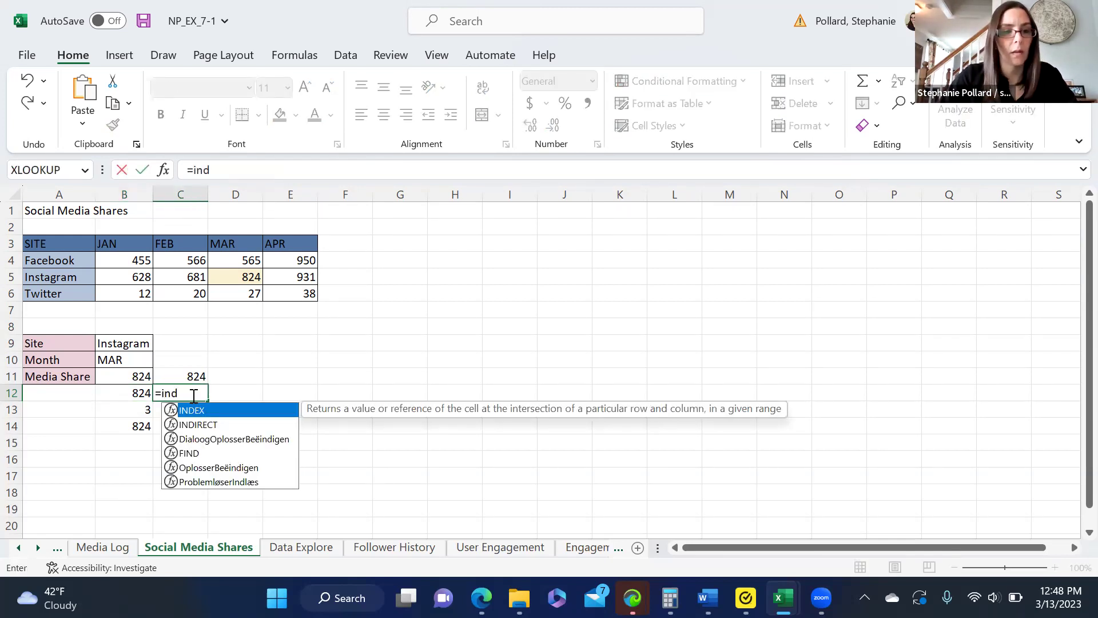
pyautogui.doubleClick(193, 410)
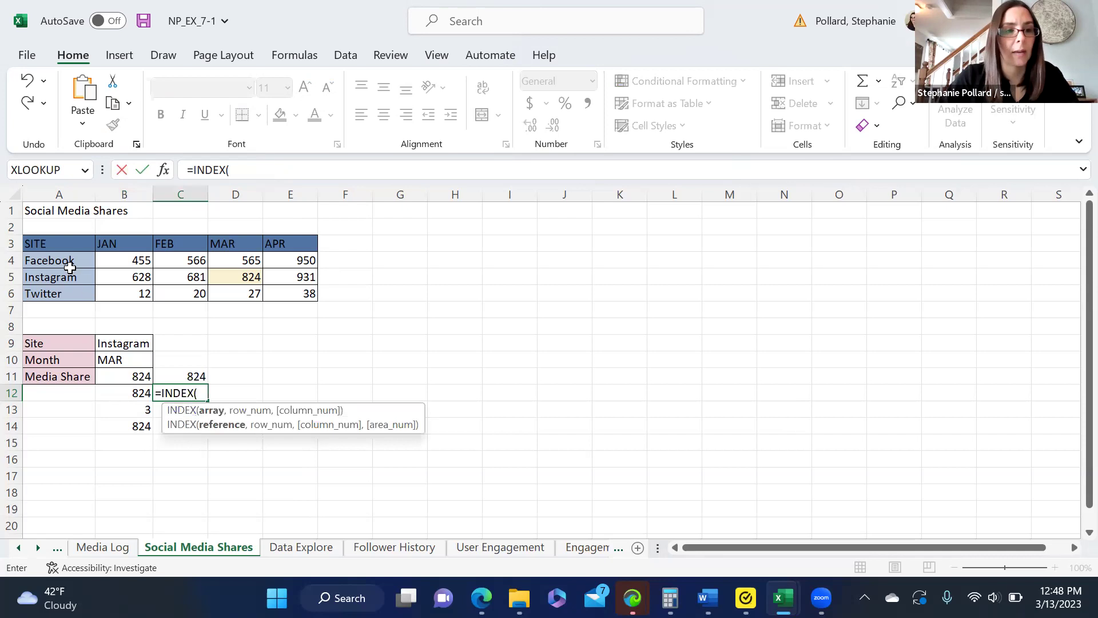
pyautogui.moveTo(63, 243); pyautogui.dragTo(290, 294)
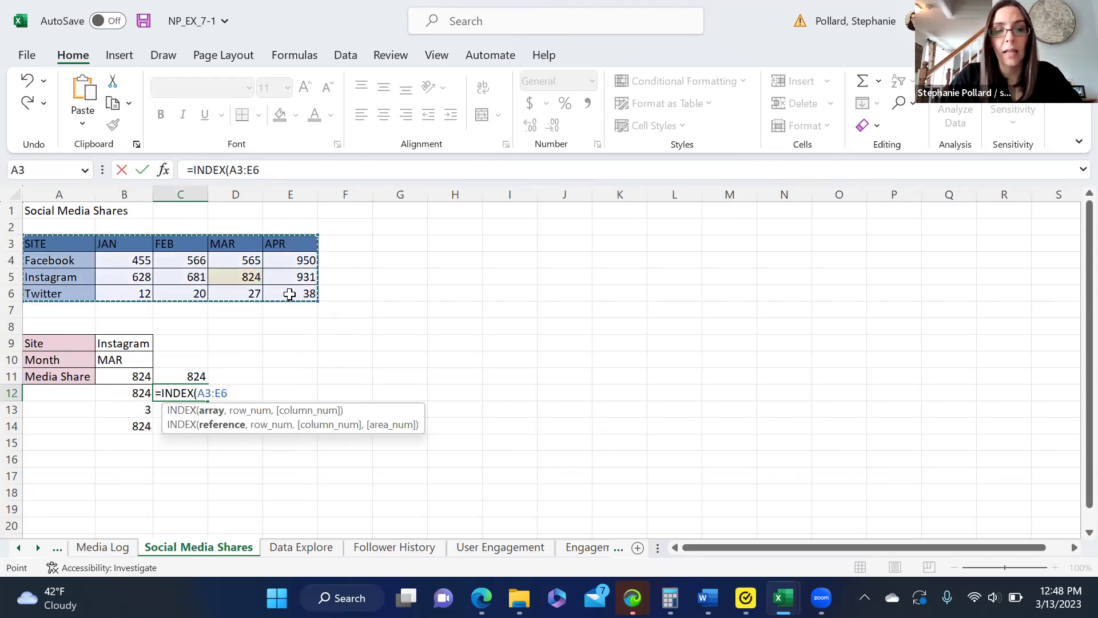
pyautogui.write(',')
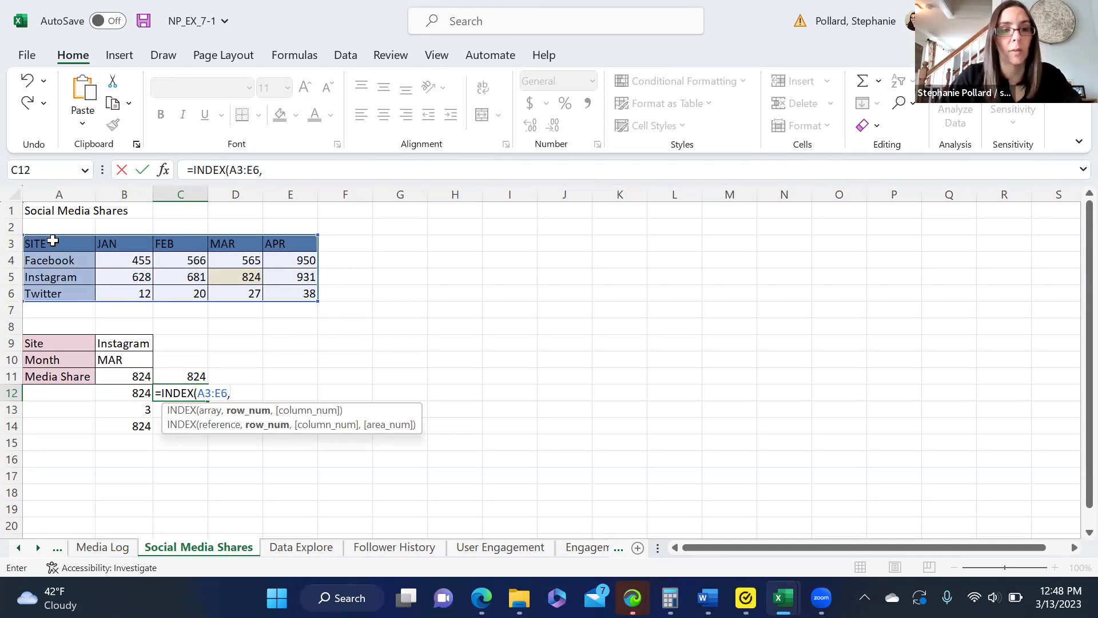
pyautogui.write('3,')
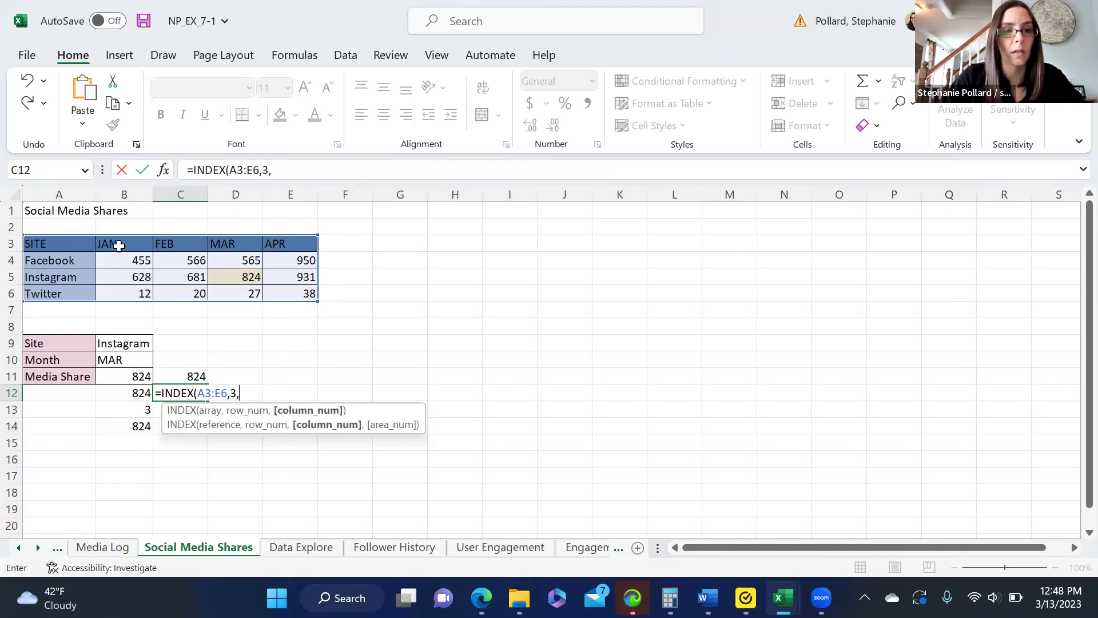
pyautogui.write('4)')
pyautogui.press('Return')
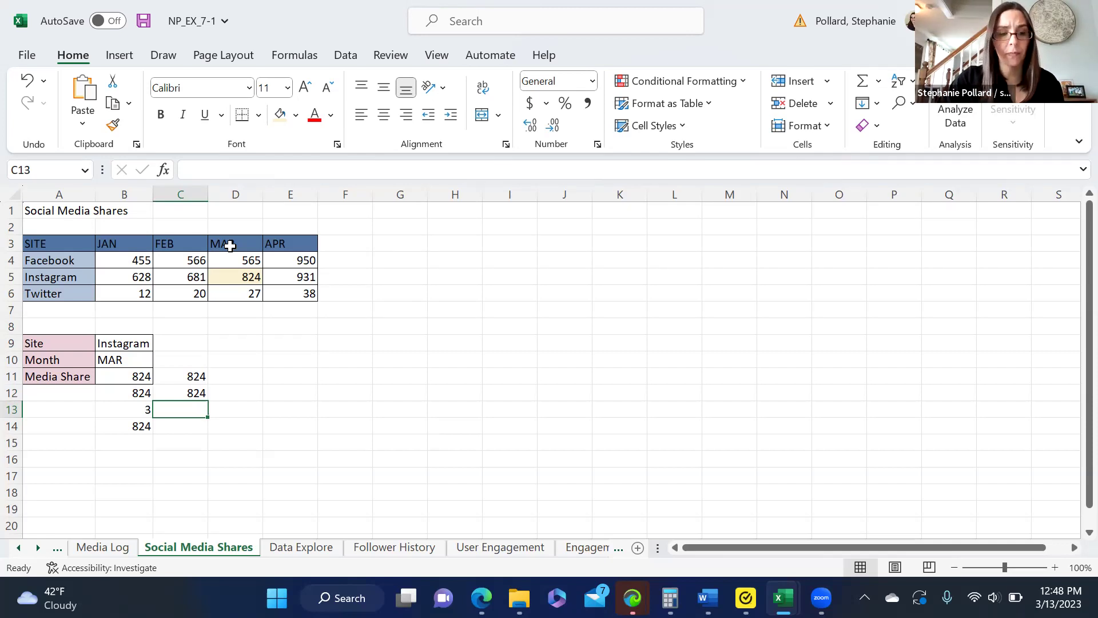
# Step: Enter =MATCH("Instagram",A4:A6,0) in C13 to find the site's position with an exact match
pyautogui.click(137, 410)
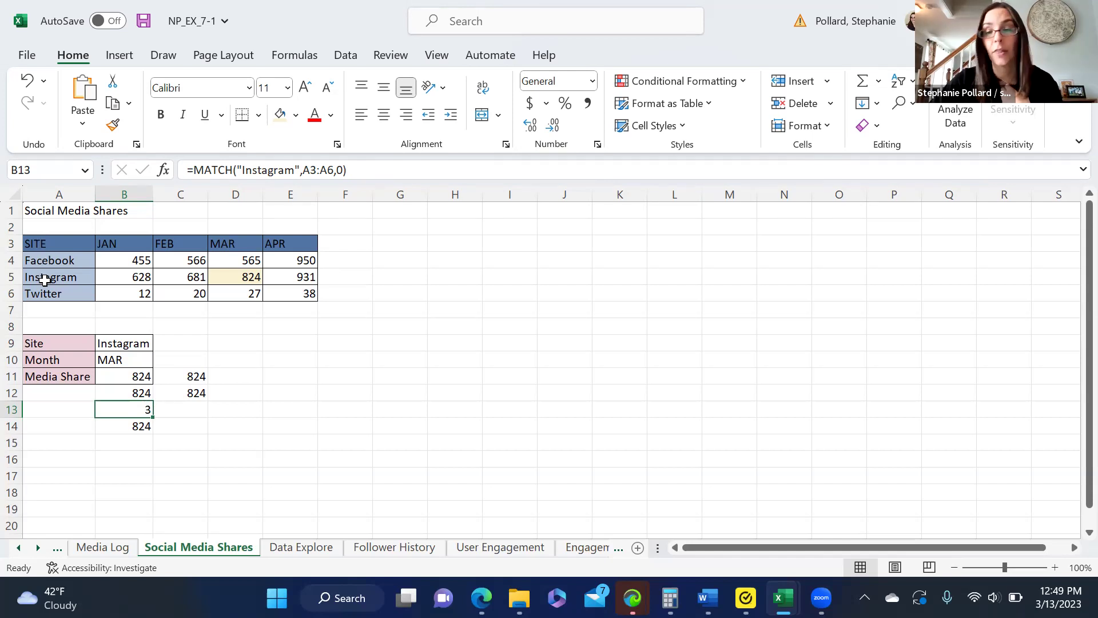
pyautogui.click(181, 410)
pyautogui.write('=')
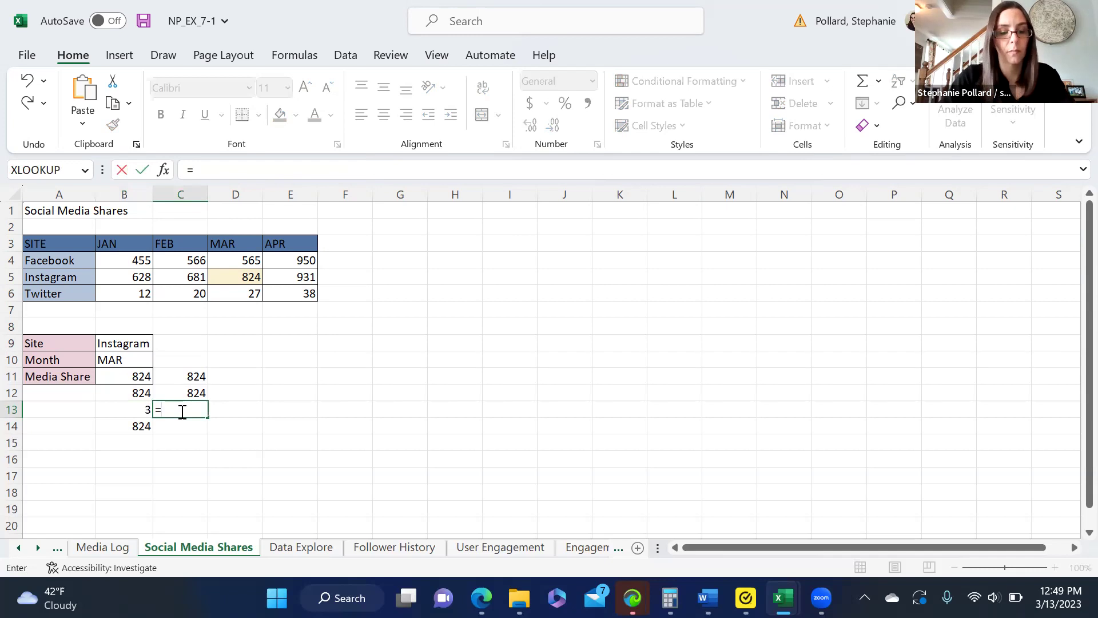
pyautogui.write('mat')
pyautogui.doubleClick(189, 428)
pyautogui.write('"')
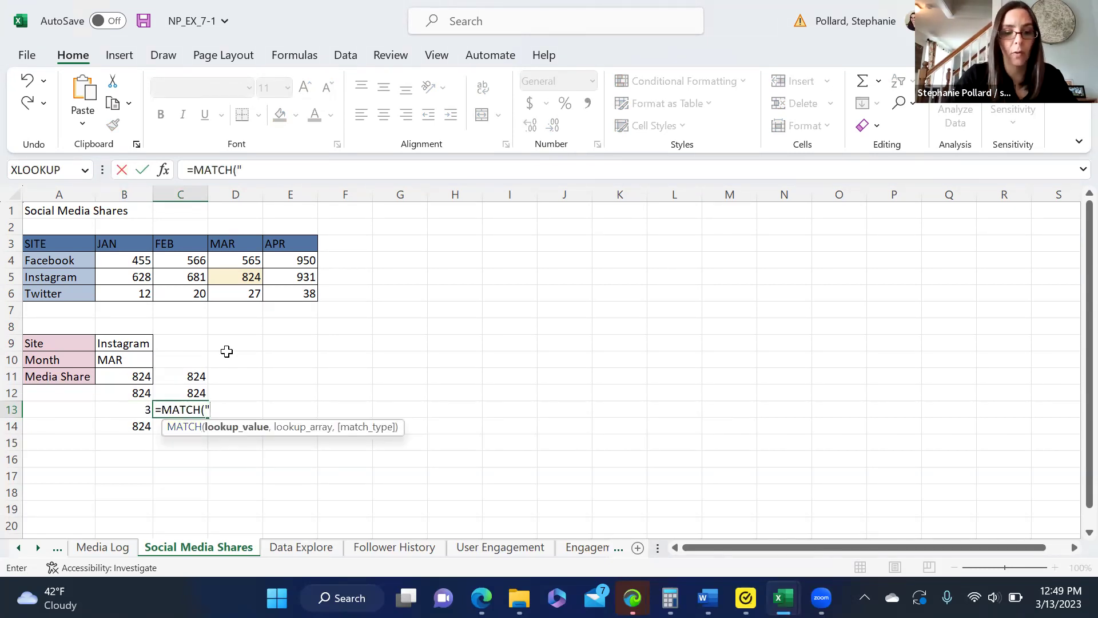
pyautogui.write('Insta')
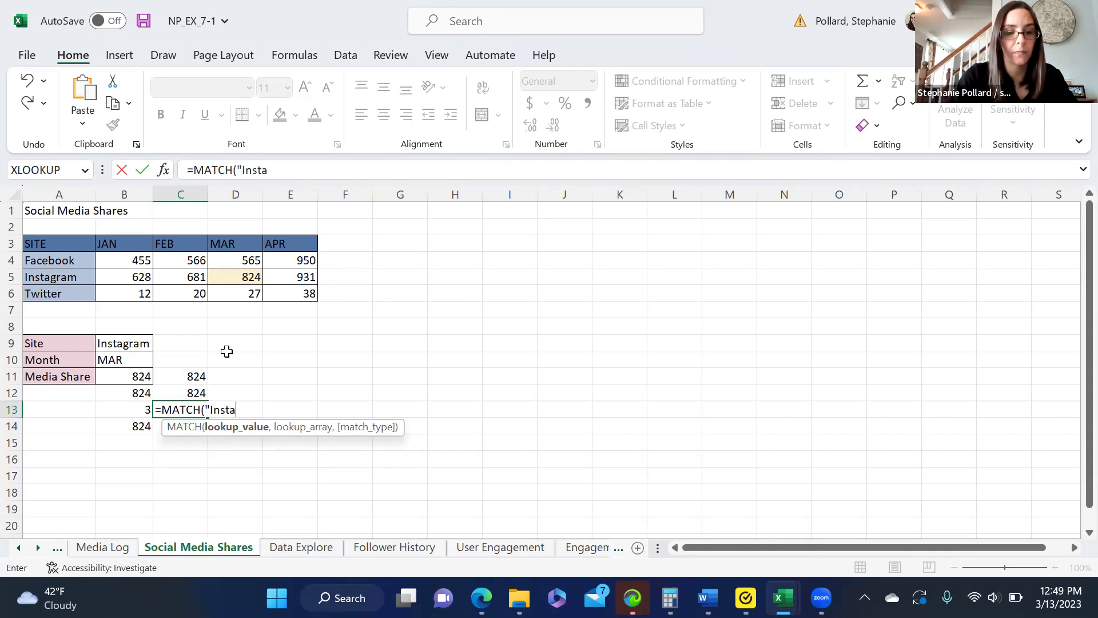
pyautogui.write('gram",')
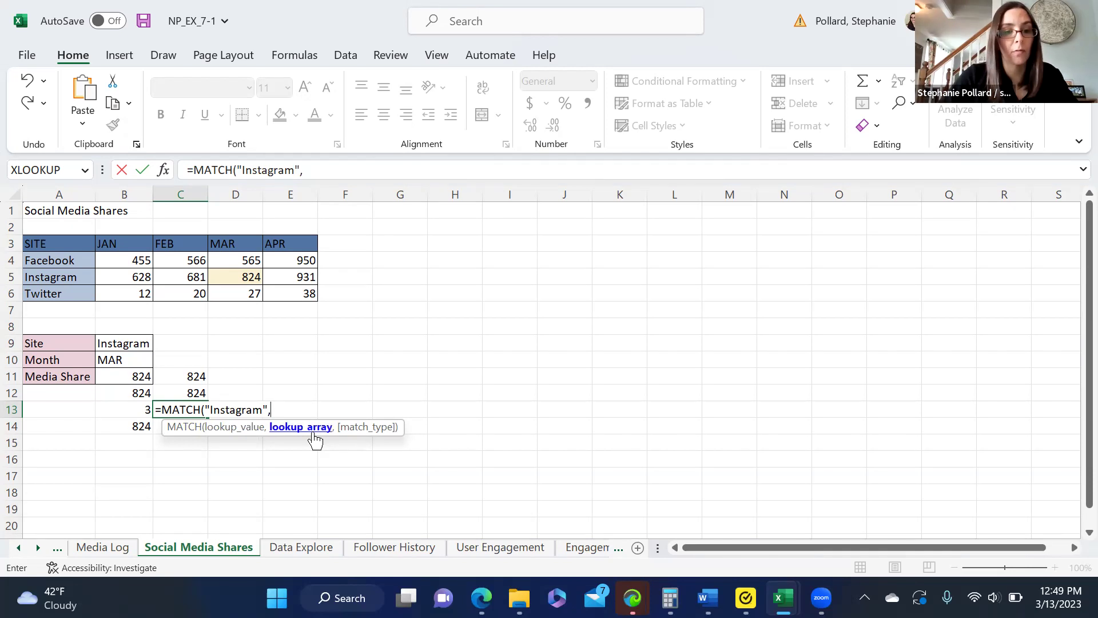
pyautogui.moveTo(53, 261); pyautogui.dragTo(51, 295)
pyautogui.write(',0')
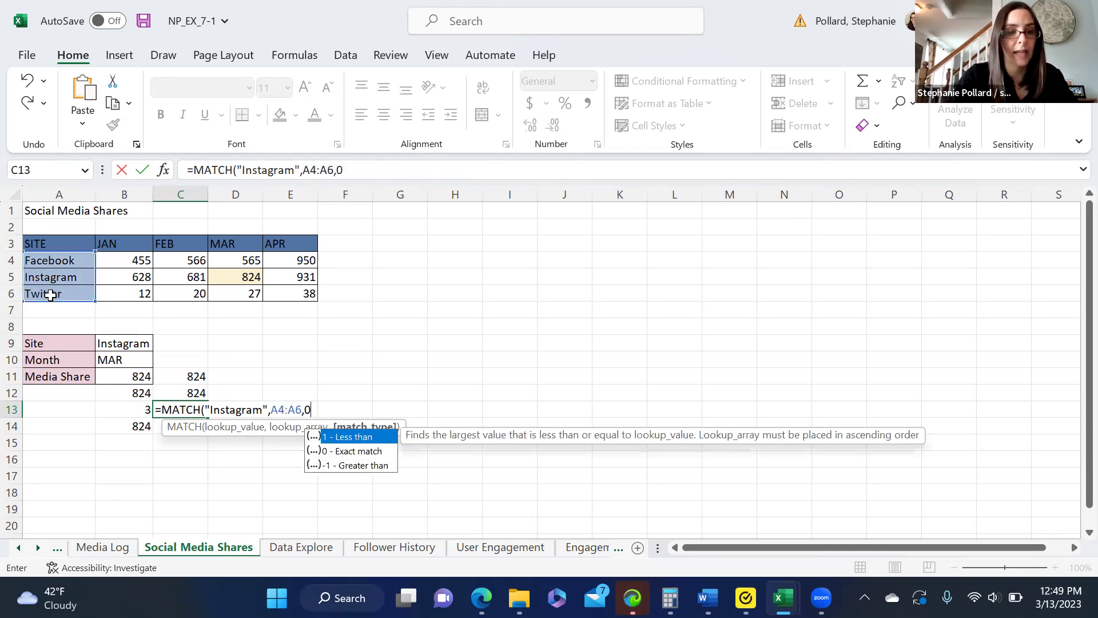
pyautogui.press('Return')
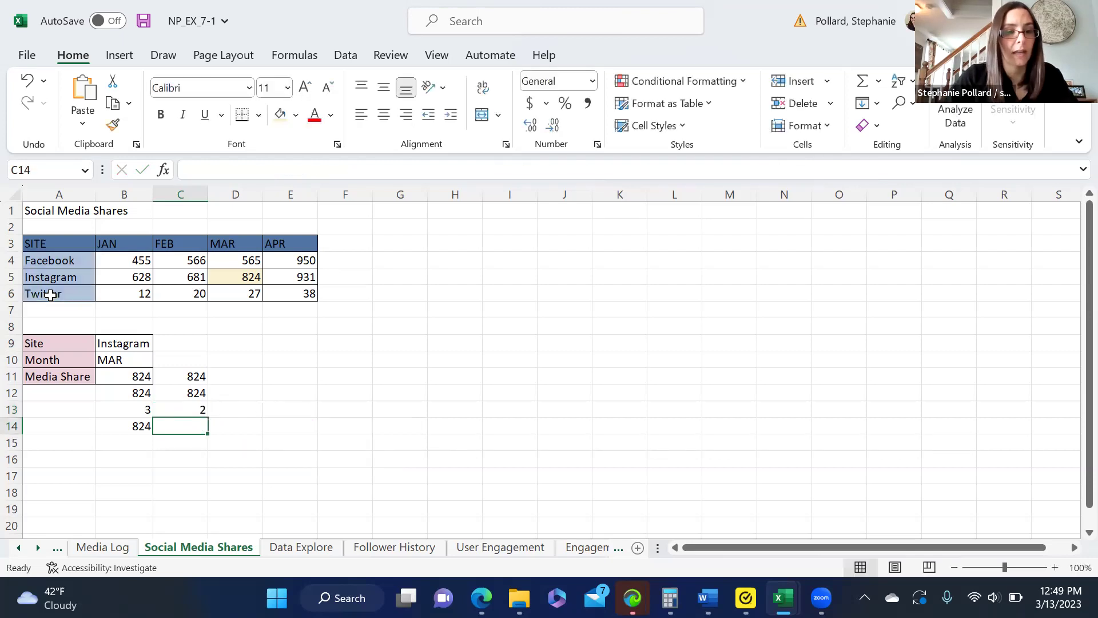
pyautogui.click(177, 408)
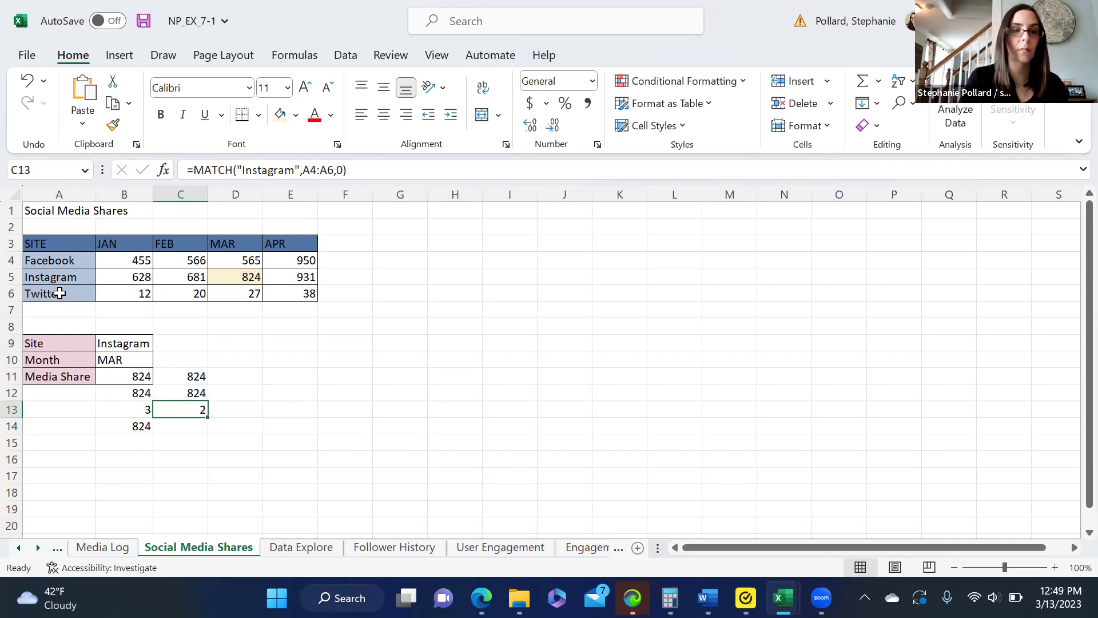
# Step: Begin an INDEX formula in C14 with B4:E6 as the array, modelled on the formula in B14
pyautogui.click(130, 434)
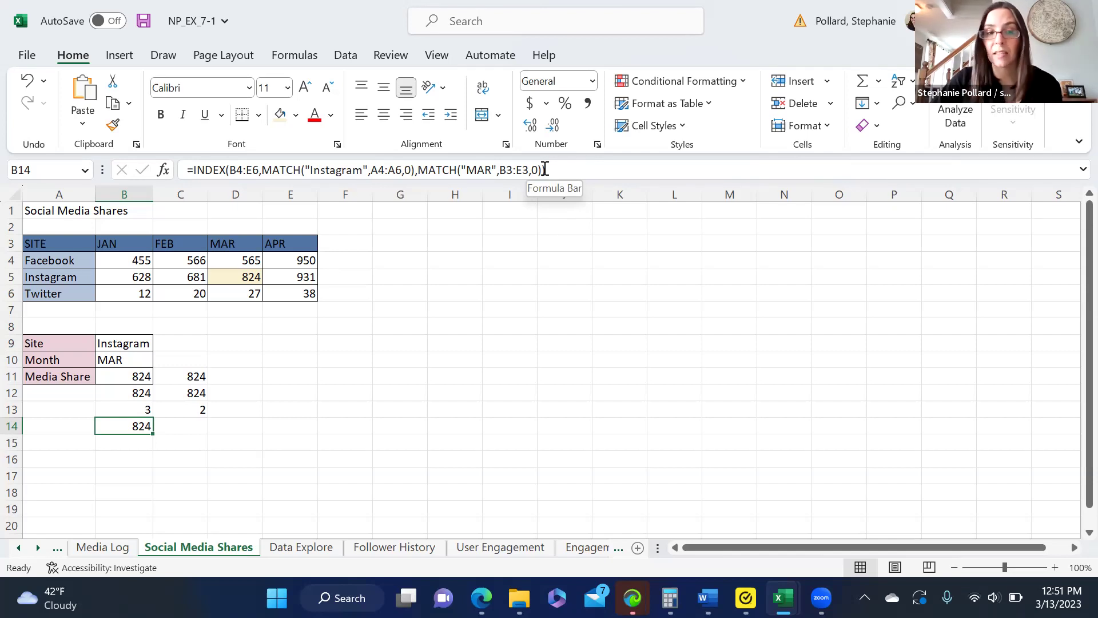
pyautogui.click(184, 428)
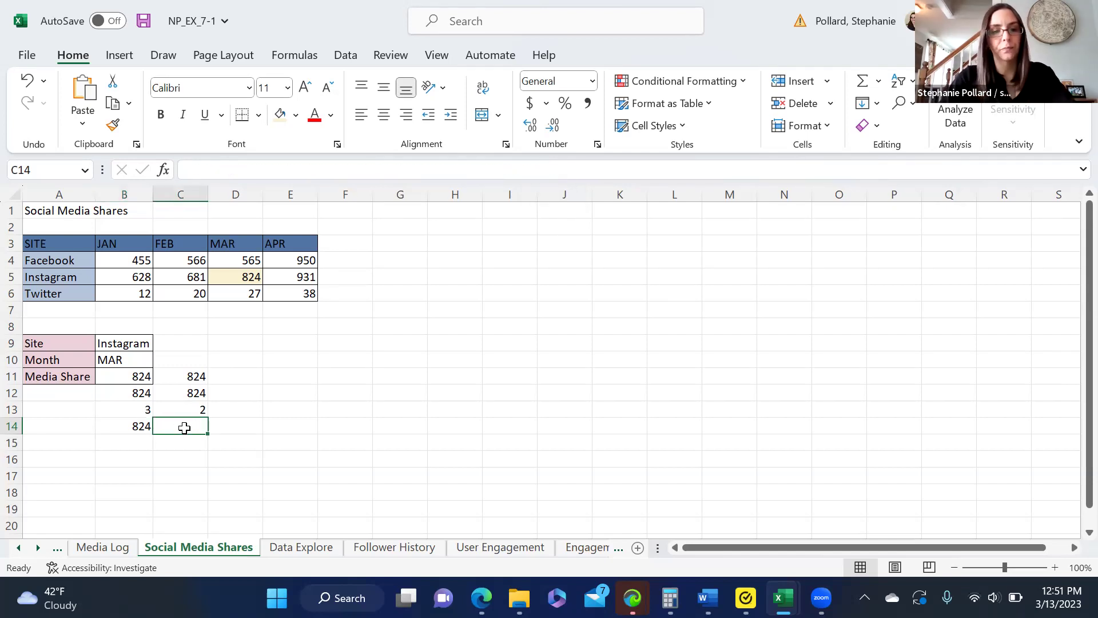
pyautogui.write('=index')
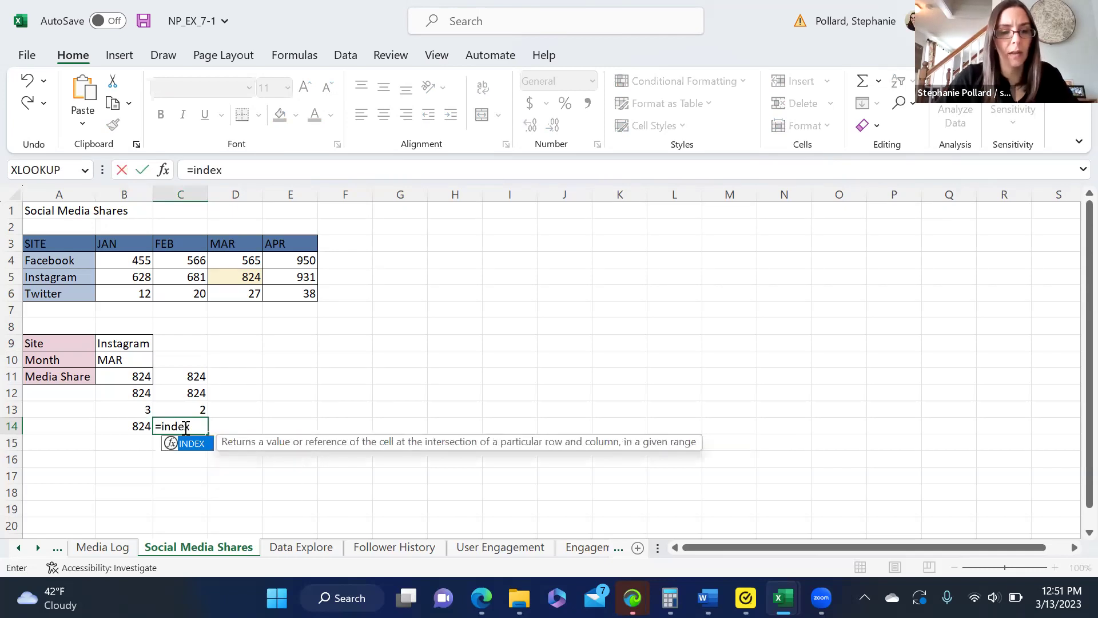
pyautogui.doubleClick(192, 444)
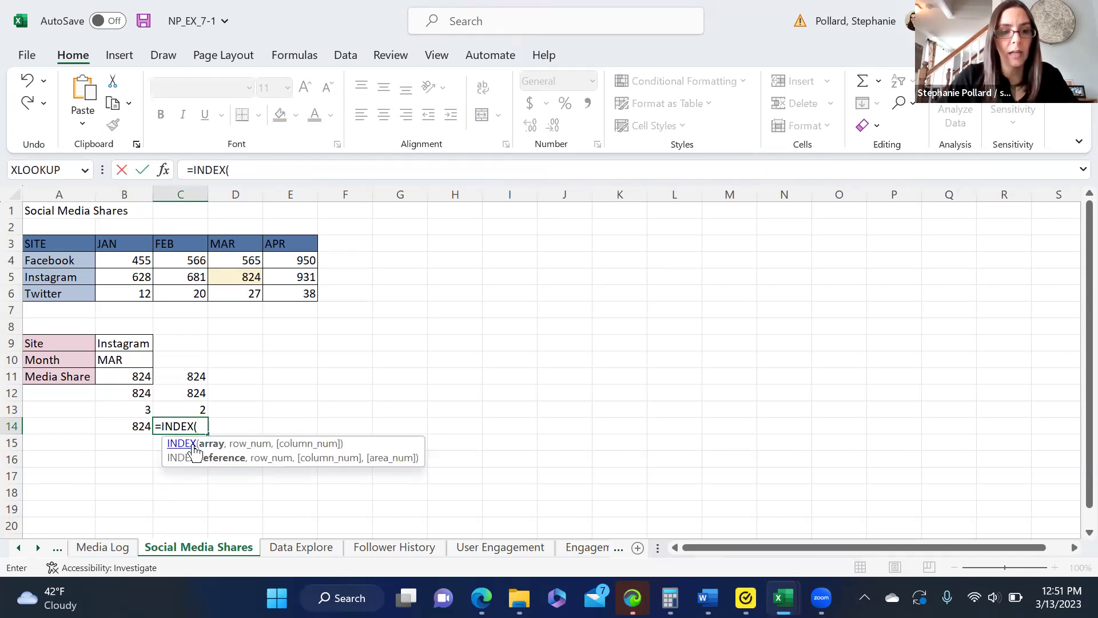
pyautogui.moveTo(133, 258); pyautogui.dragTo(287, 294)
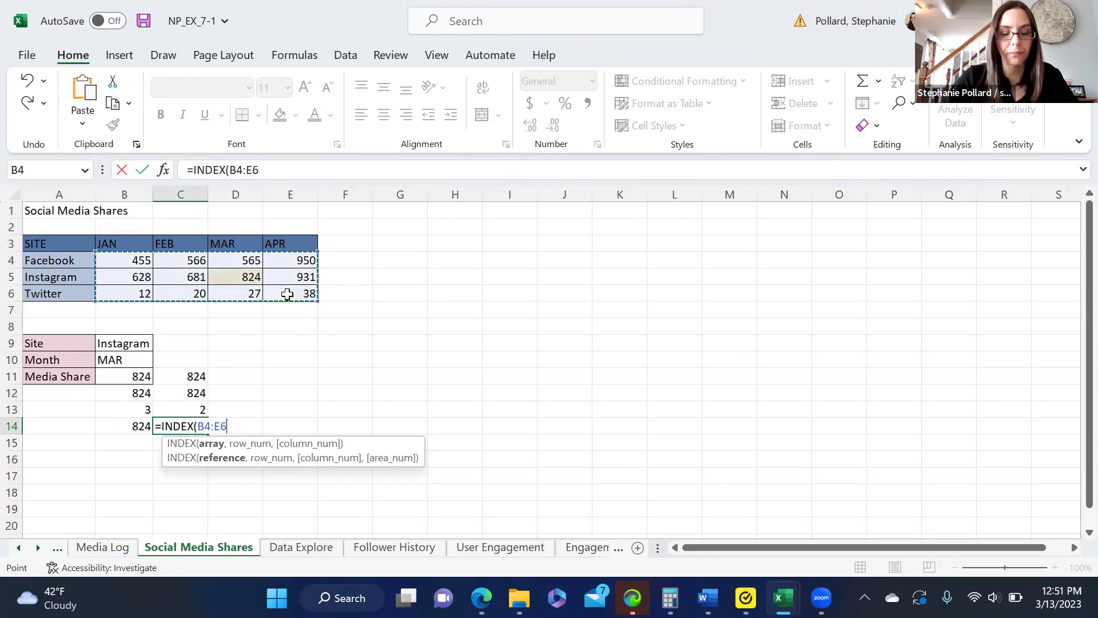
# Step: Add a nested MATCH as the C14 formula's row number, looking up "Instragram" in A4:A6 with match type 0
pyautogui.write(',Marc')
pyautogui.press('BackSpace')
pyautogui.press('BackSpace')
pyautogui.press('BackSpace')
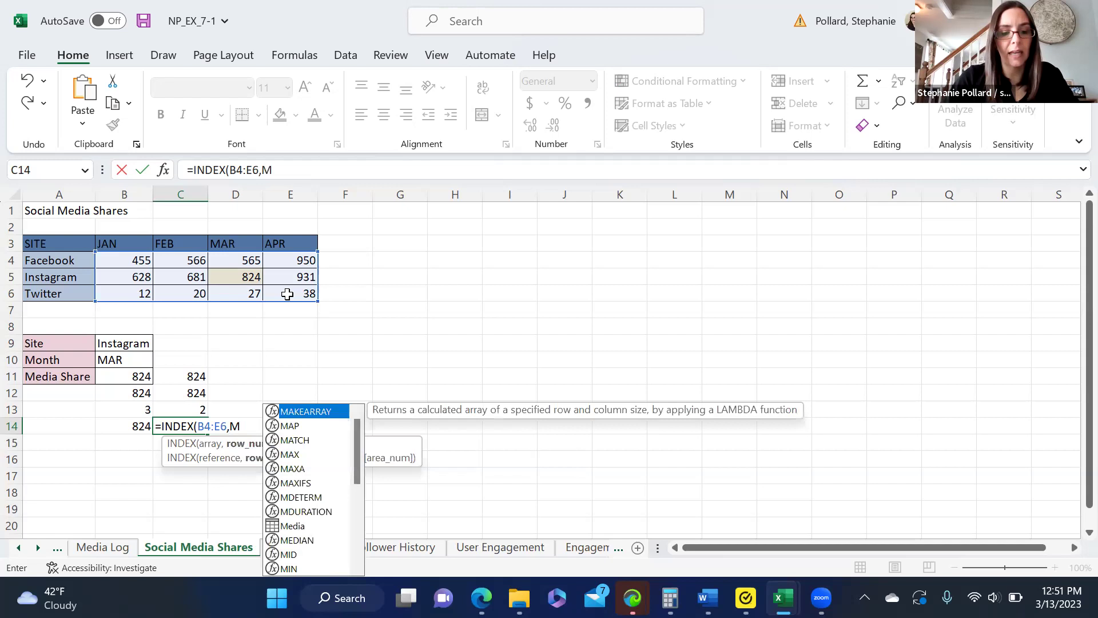
pyautogui.write('at')
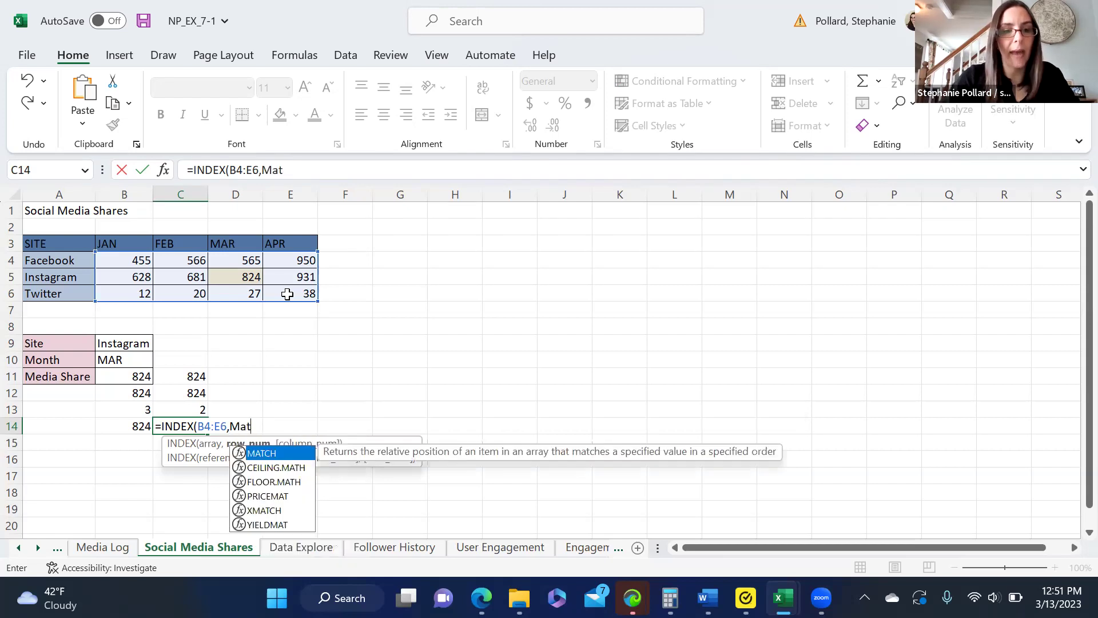
pyautogui.doubleClick(284, 453)
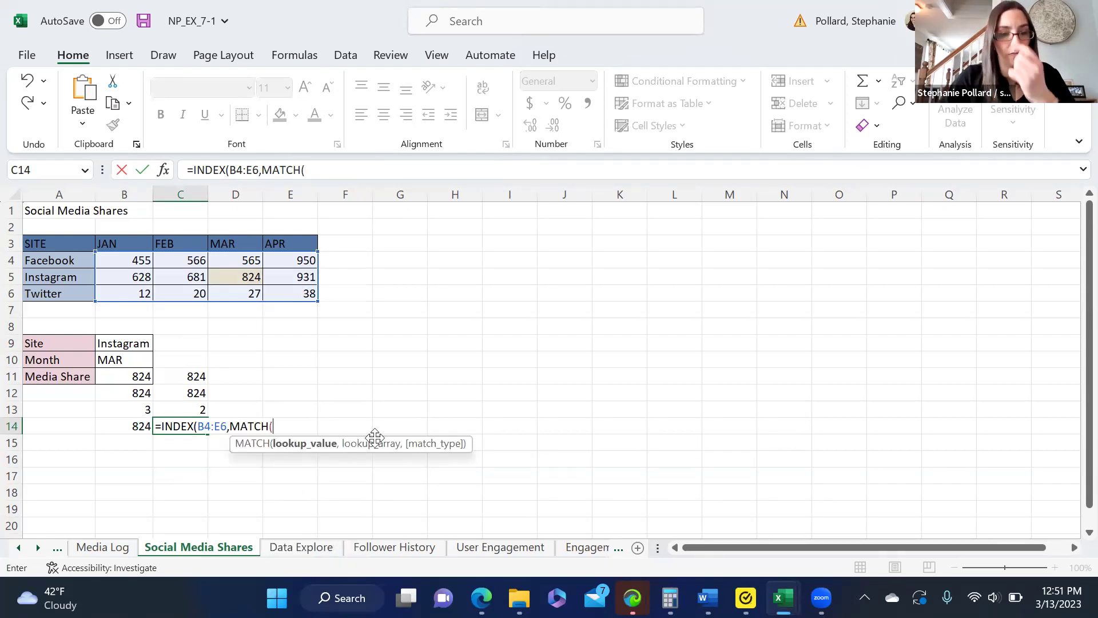
pyautogui.write('"')
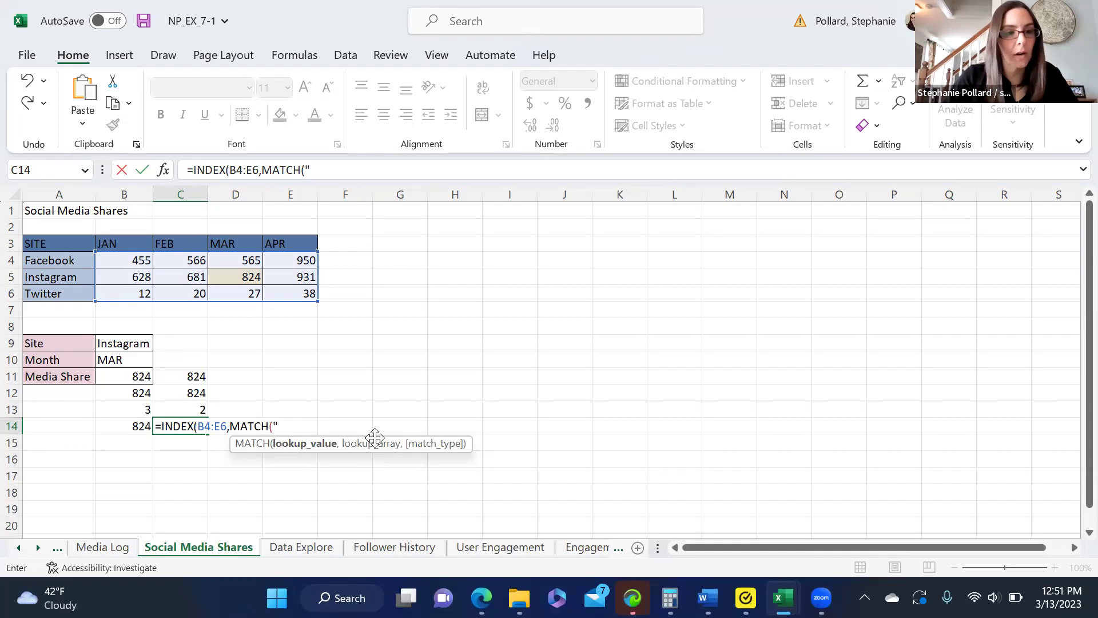
pyautogui.write('Instrag')
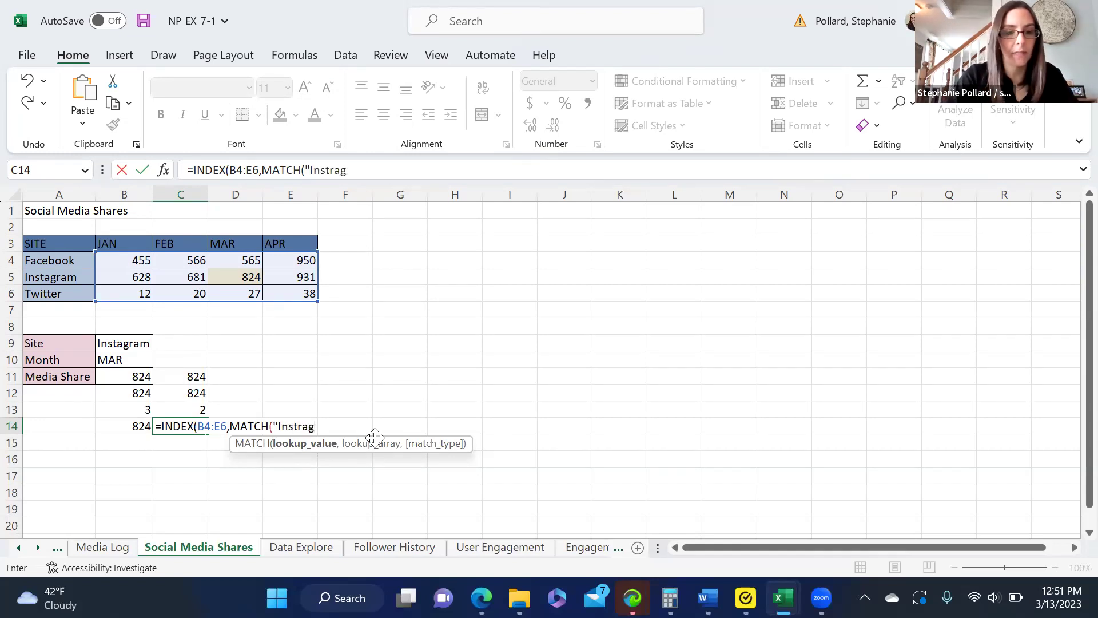
pyautogui.write('ram",')
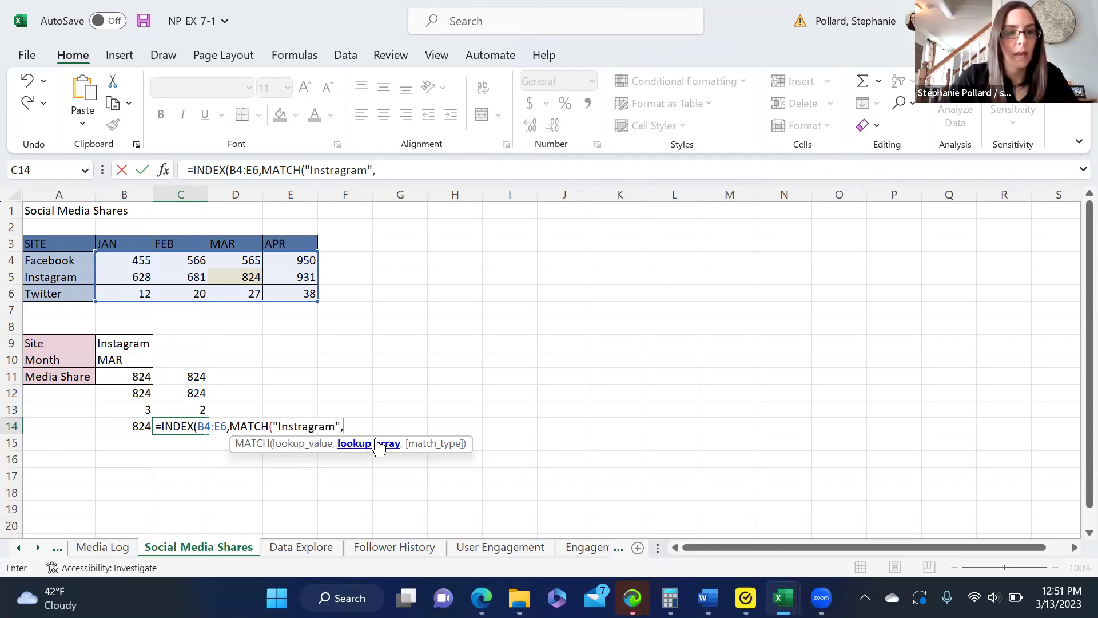
pyautogui.moveTo(72, 258); pyautogui.dragTo(70, 293)
pyautogui.write(',0')
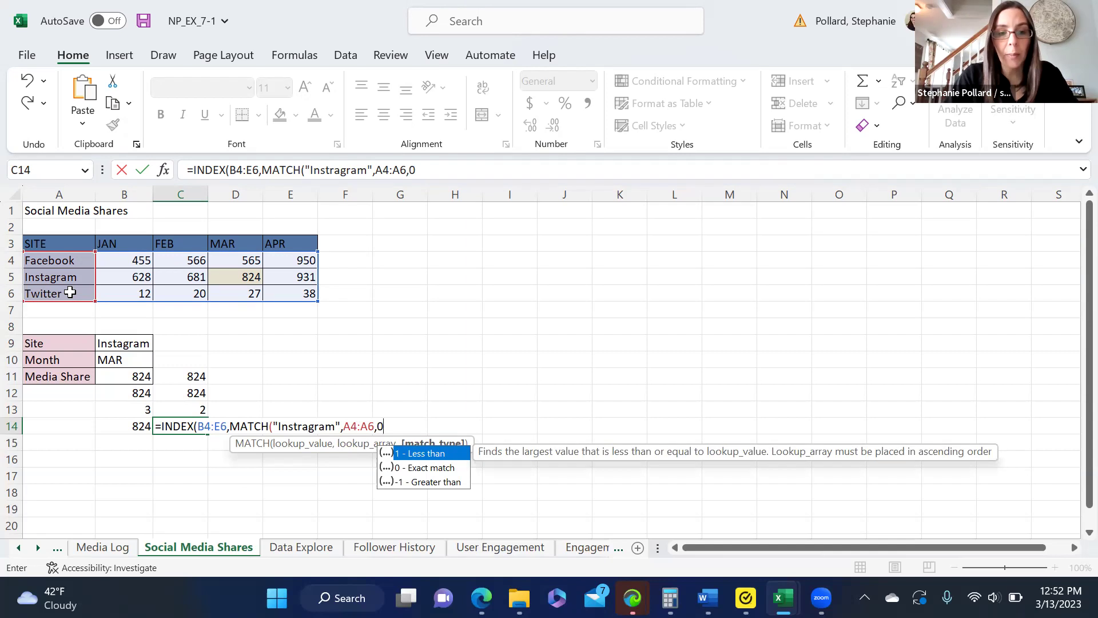
pyautogui.write('),')
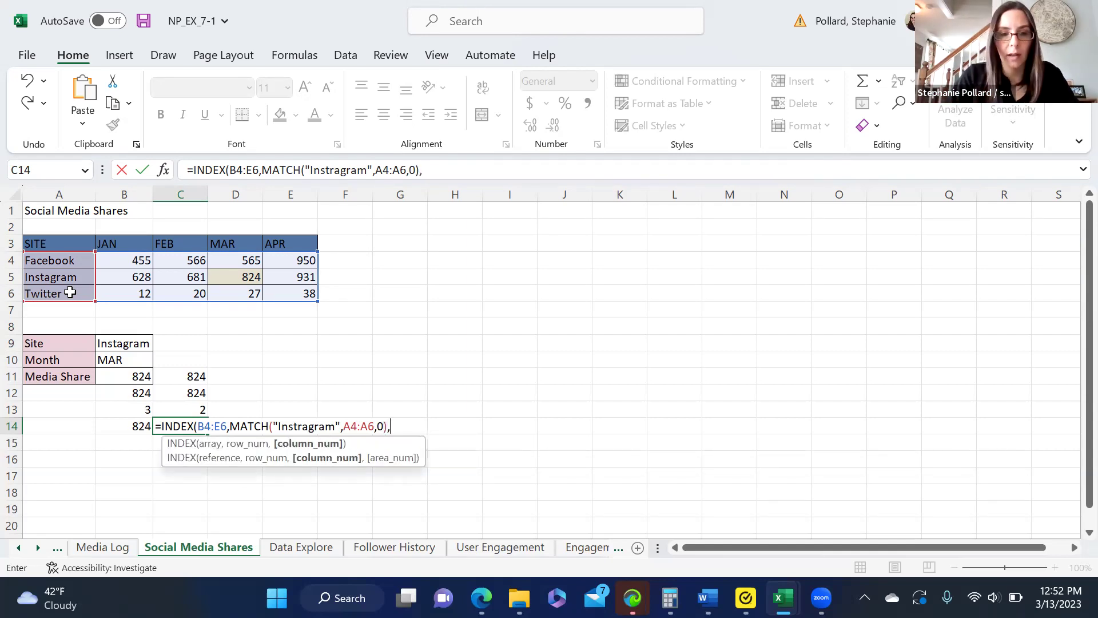
# Step: Complete the C14 formula with a second MATCH as column number, looking up "MAR" in B3:E3 with match type 0
pyautogui.write('match')
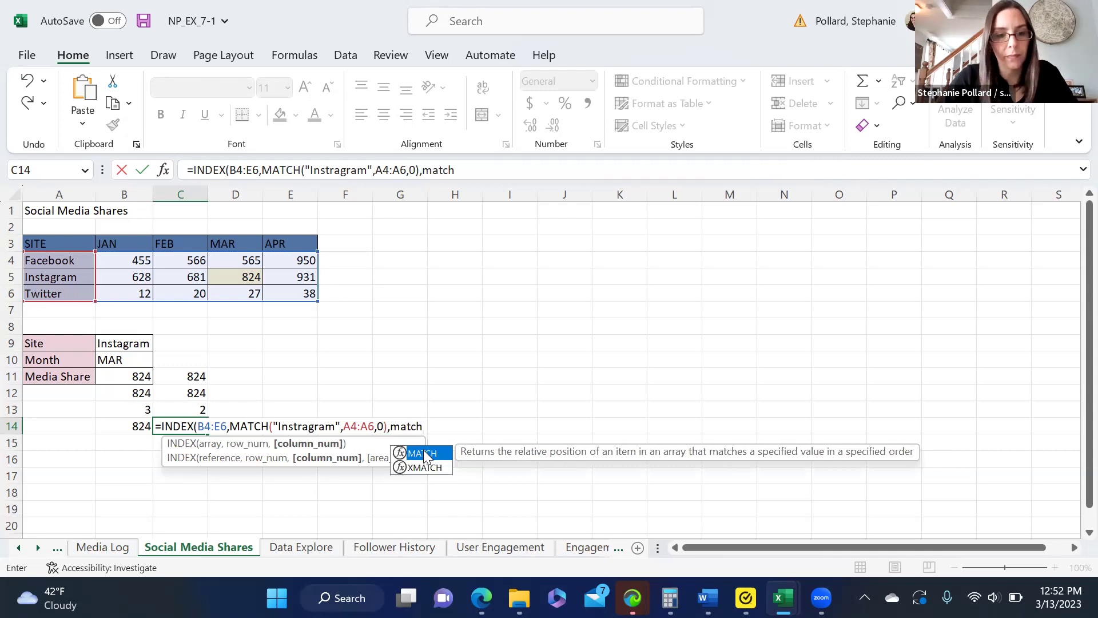
pyautogui.doubleClick(423, 452)
pyautogui.write('"MAR"')
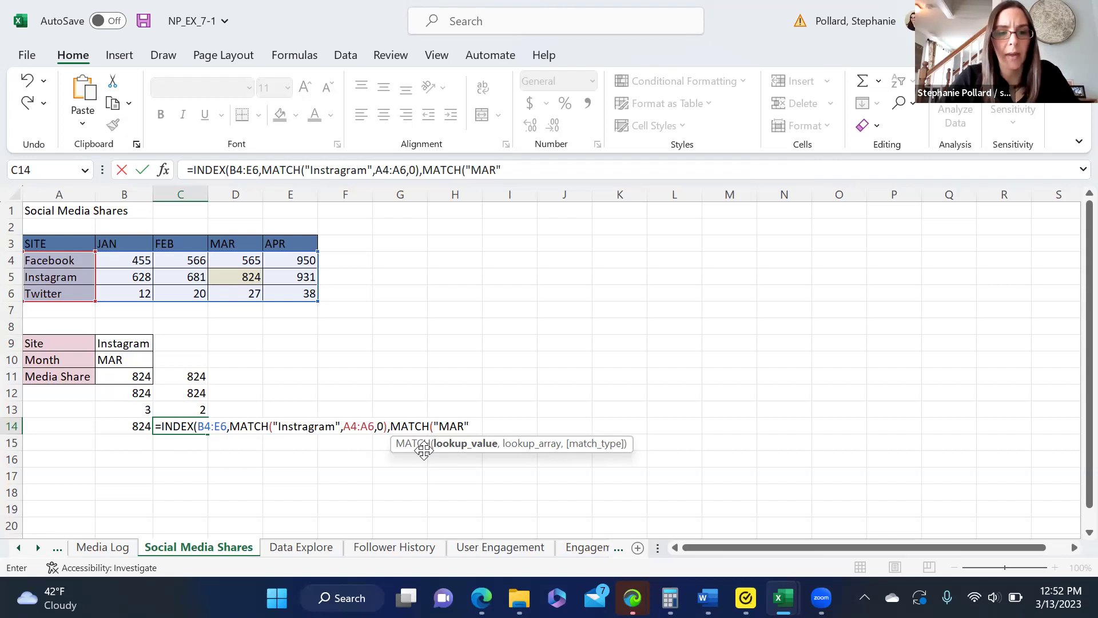
pyautogui.write(',')
pyautogui.click(126, 245)
pyautogui.moveTo(126, 244); pyautogui.dragTo(273, 245)
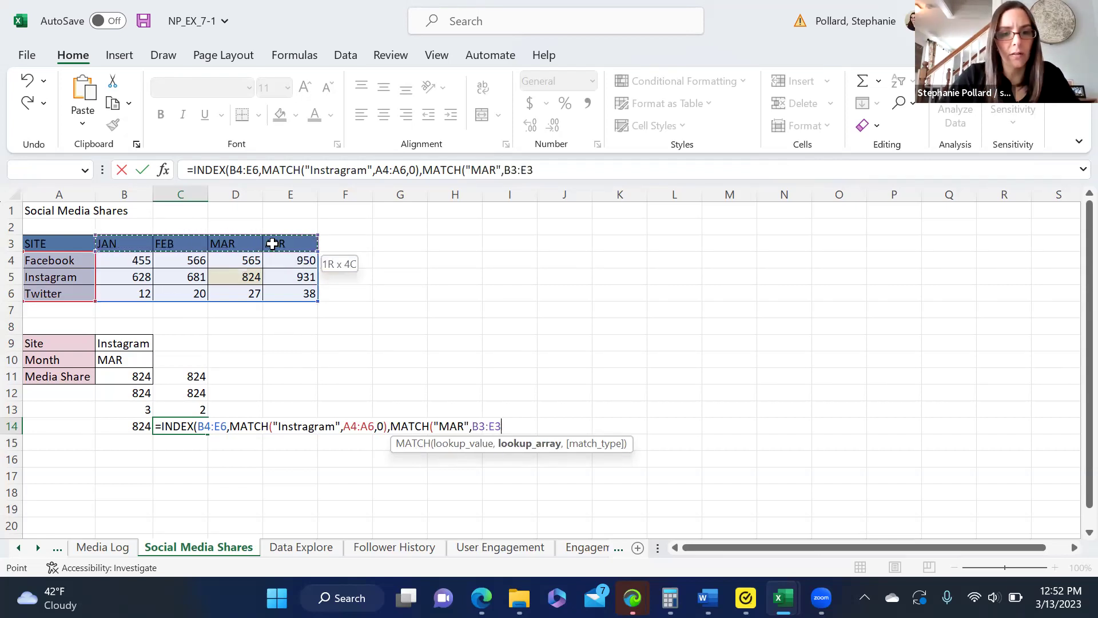
pyautogui.write(',0')
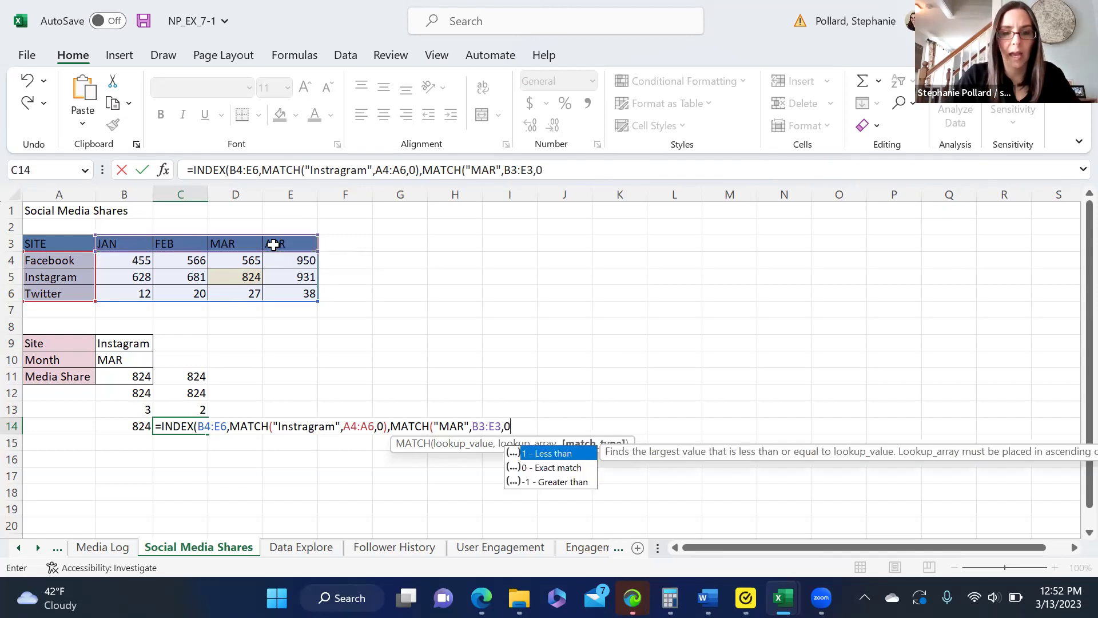
pyautogui.write(')')
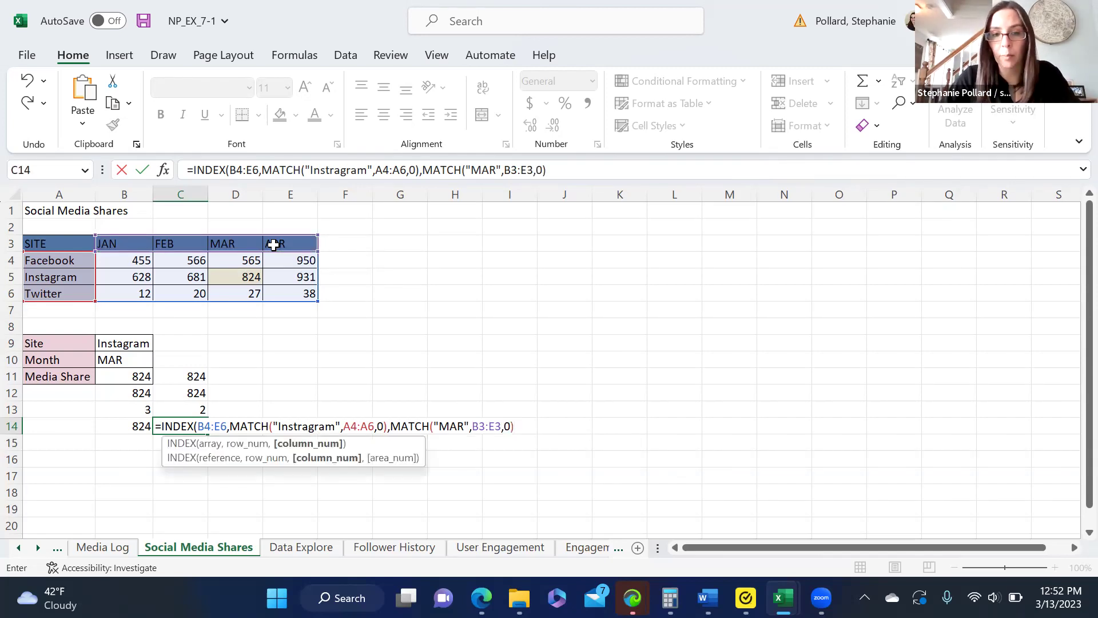
pyautogui.write(')')
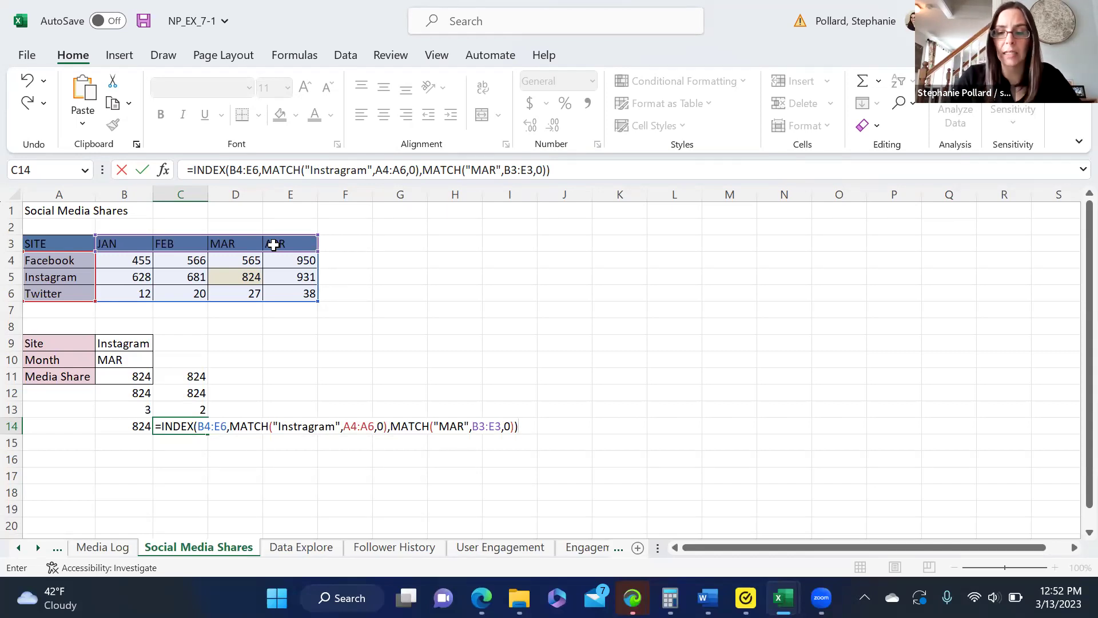
pyautogui.press('Return')
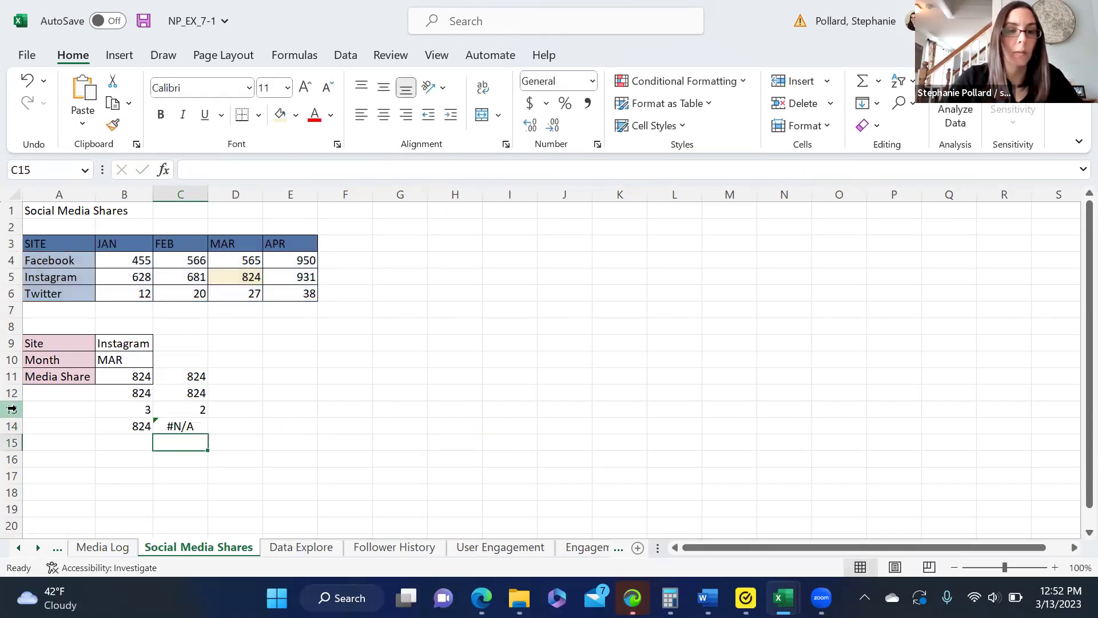
# Step: Correct the misspelled site name in the C14 formula's first MATCH to "Instagram"
pyautogui.click(173, 426)
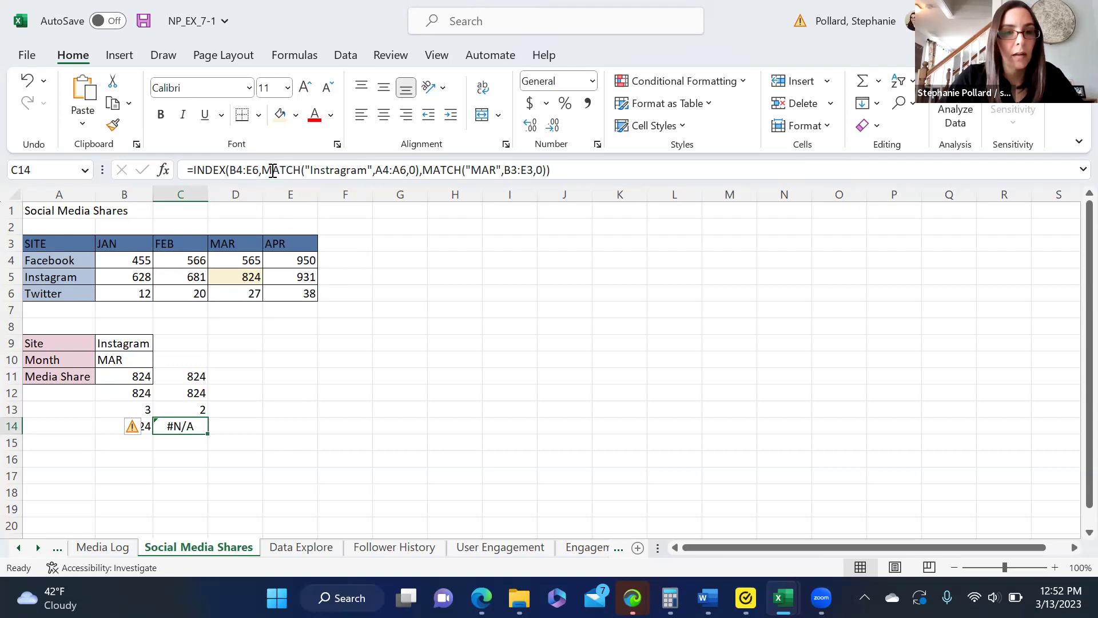
pyautogui.click(334, 170)
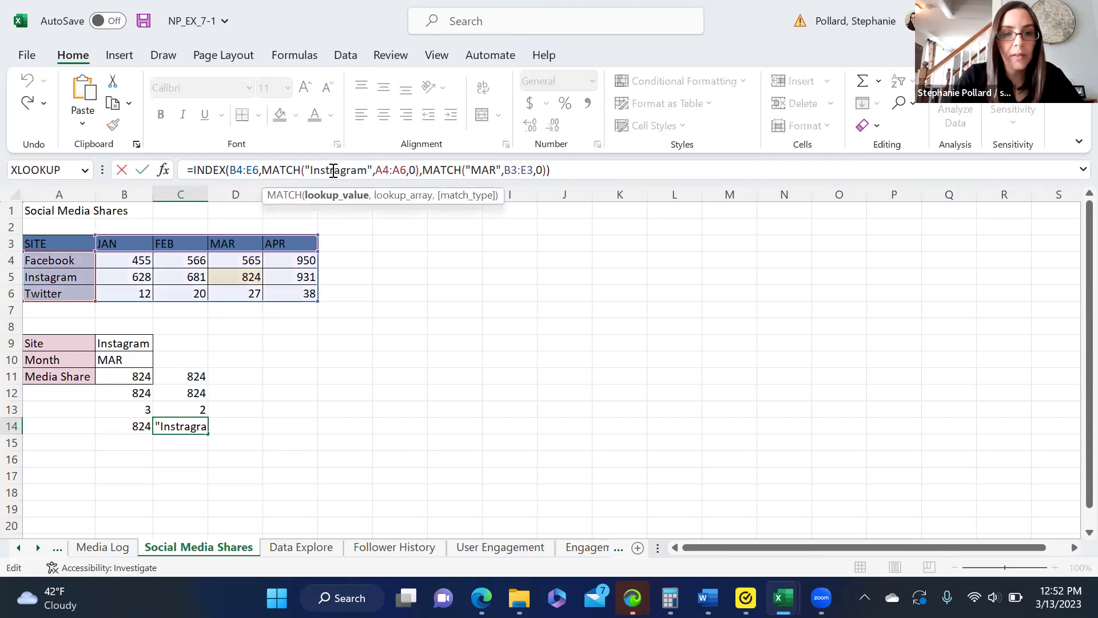
pyautogui.press('BackSpace')
pyautogui.press('Return')
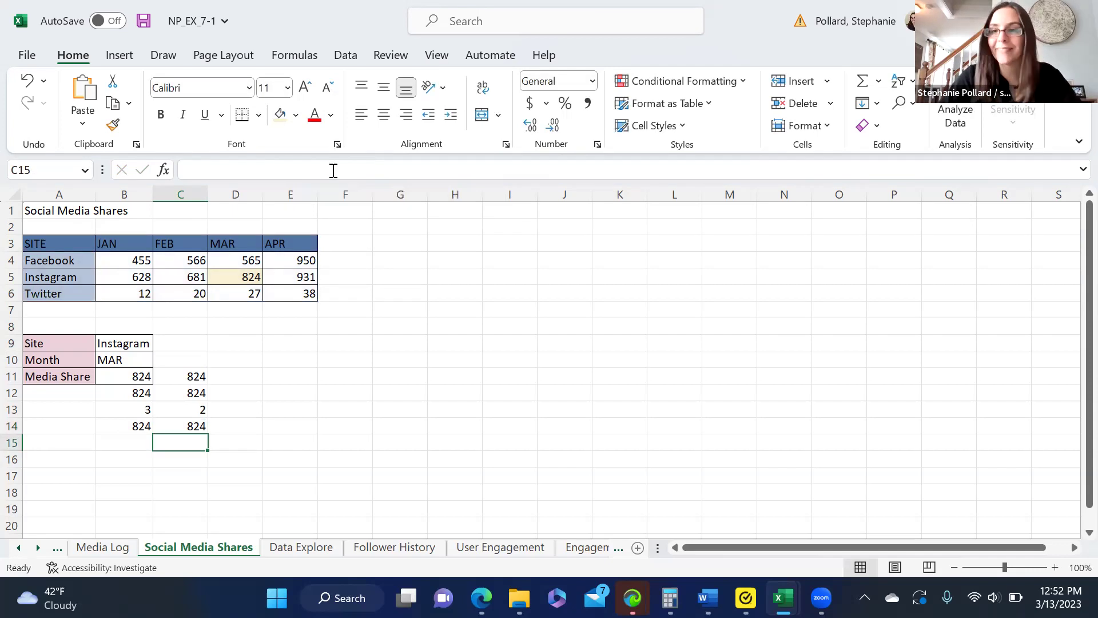
pyautogui.click(187, 424)
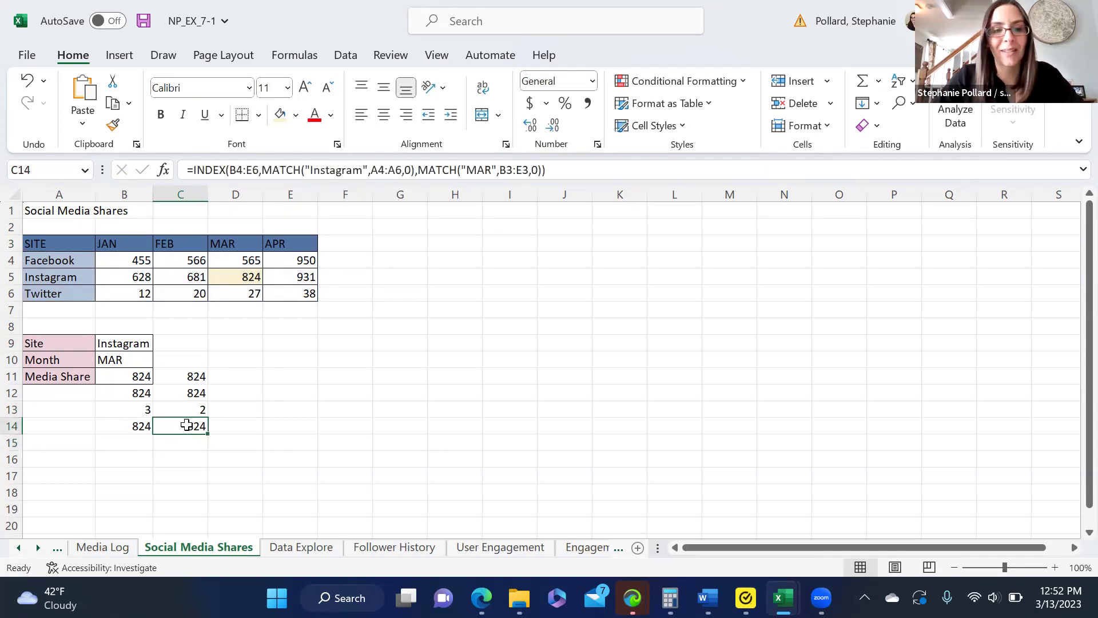